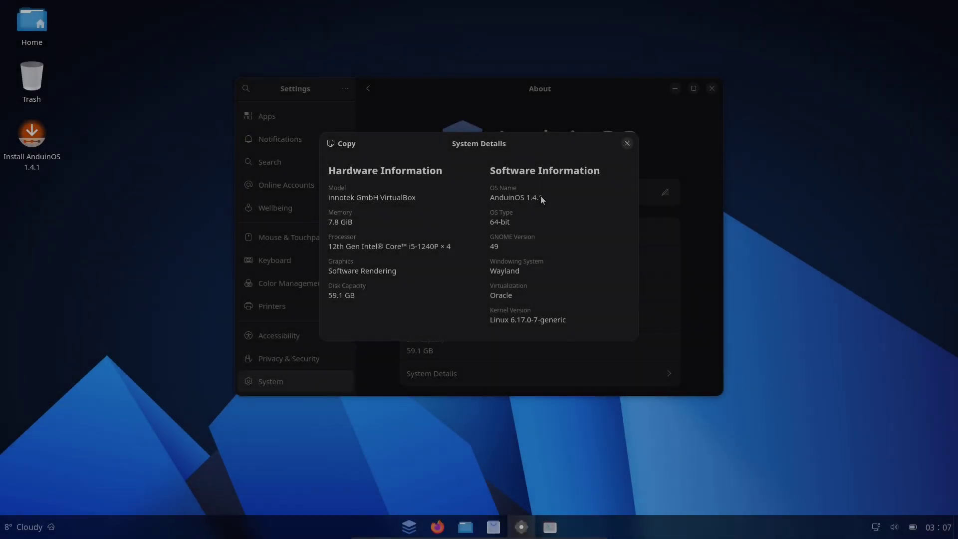
# In System Details, highlight the 'AnduinOS 1.4.1' OS name, then clear the selection
pyautogui.moveTo(543, 198); pyautogui.dragTo(471, 207)
pyautogui.click(543, 198)
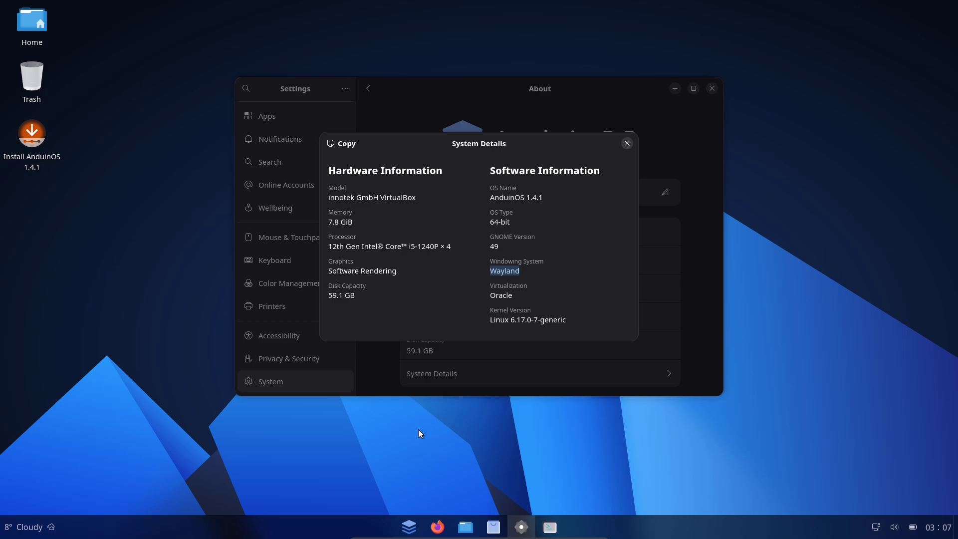
# Show the weather forecast and browse the SimpleWeather settings through About, pop-up details and Locations
pyautogui.click(48, 518)
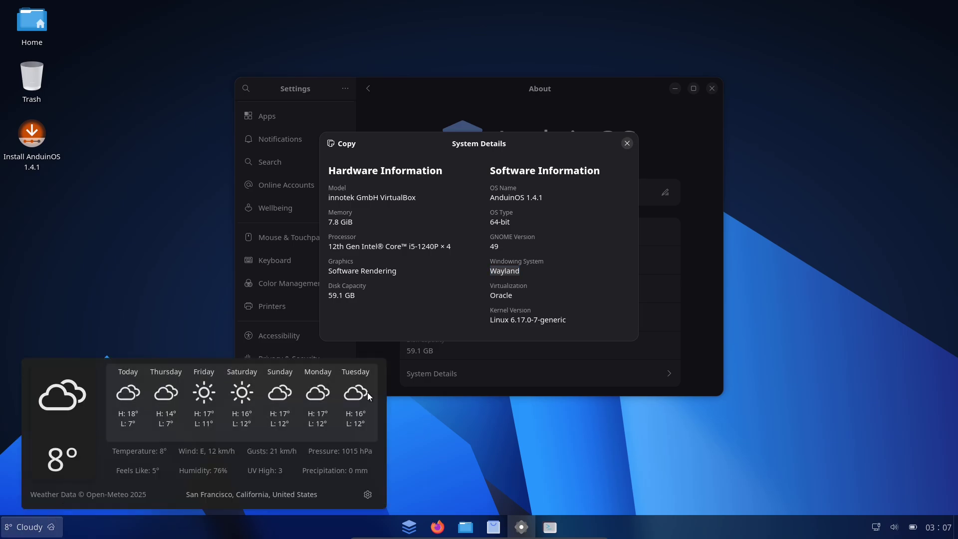
pyautogui.click(369, 494)
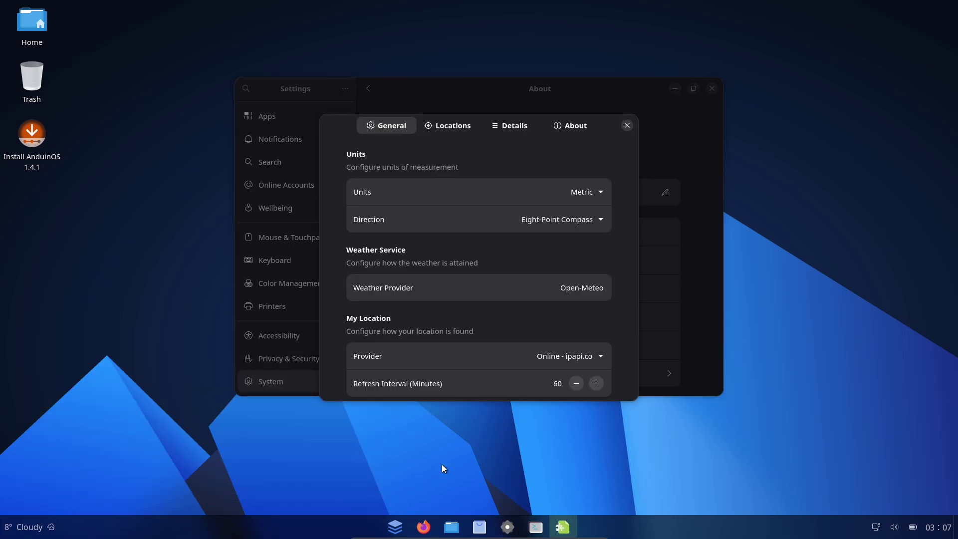
pyautogui.click(587, 125)
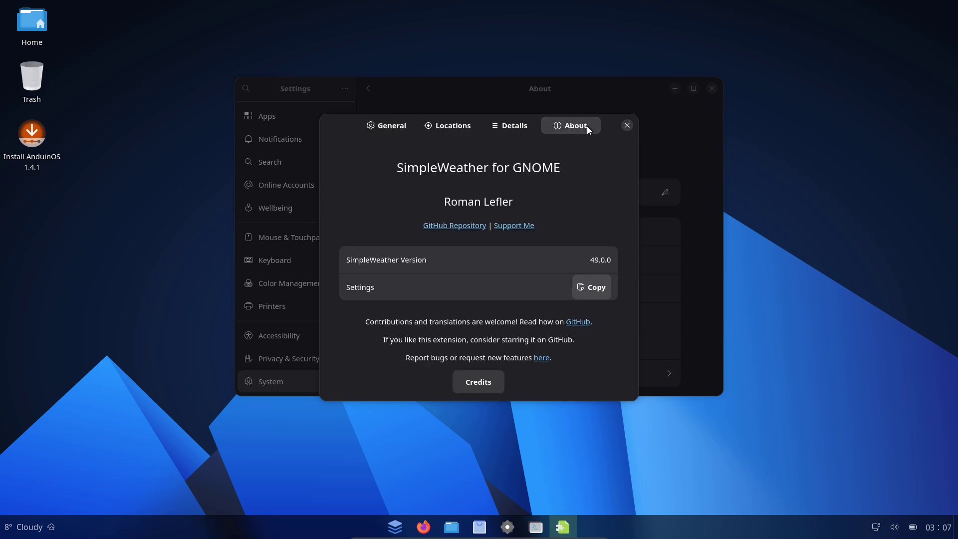
pyautogui.click(512, 126)
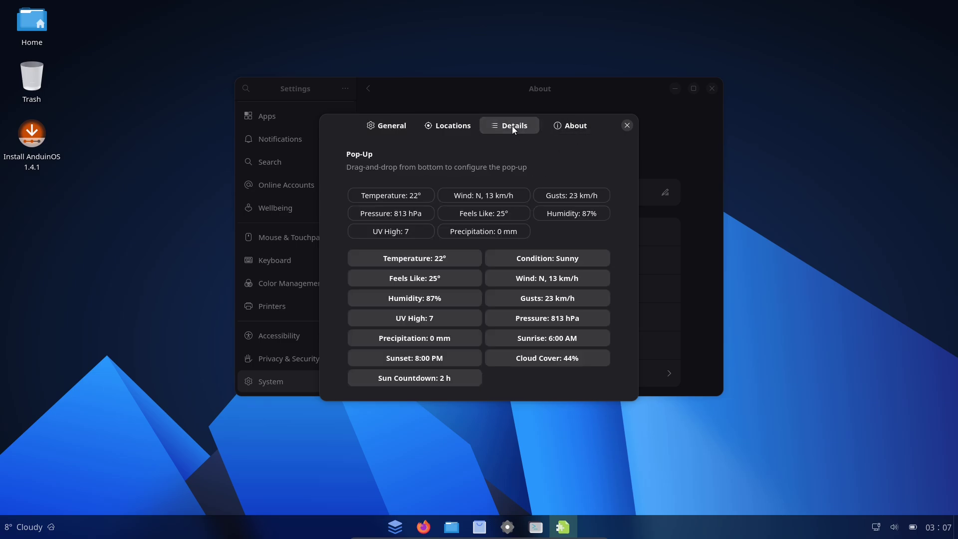
pyautogui.click(446, 125)
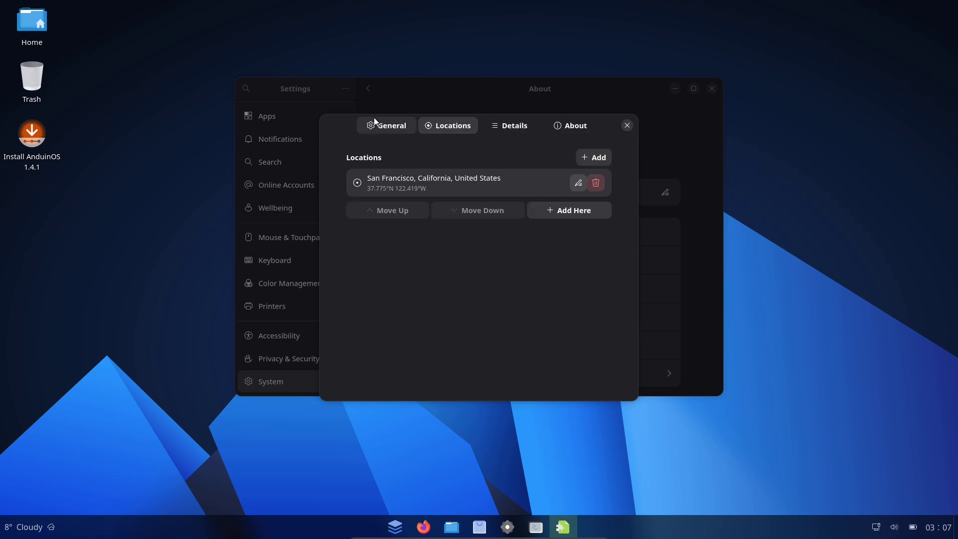
# Search for a new location, trying 'india' then 'ne', and add Nepal
pyautogui.click(594, 157)
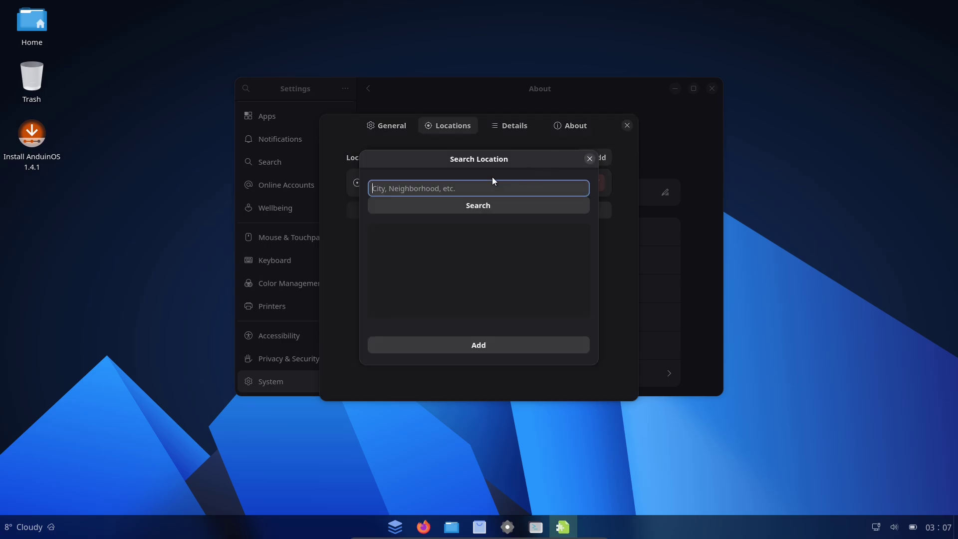
pyautogui.write('los')
pyautogui.press('BackSpace')
pyautogui.press('BackSpace')
pyautogui.press('BackSpace')
pyautogui.press('BackSpace')
pyautogui.write('india')
pyautogui.press('Return')
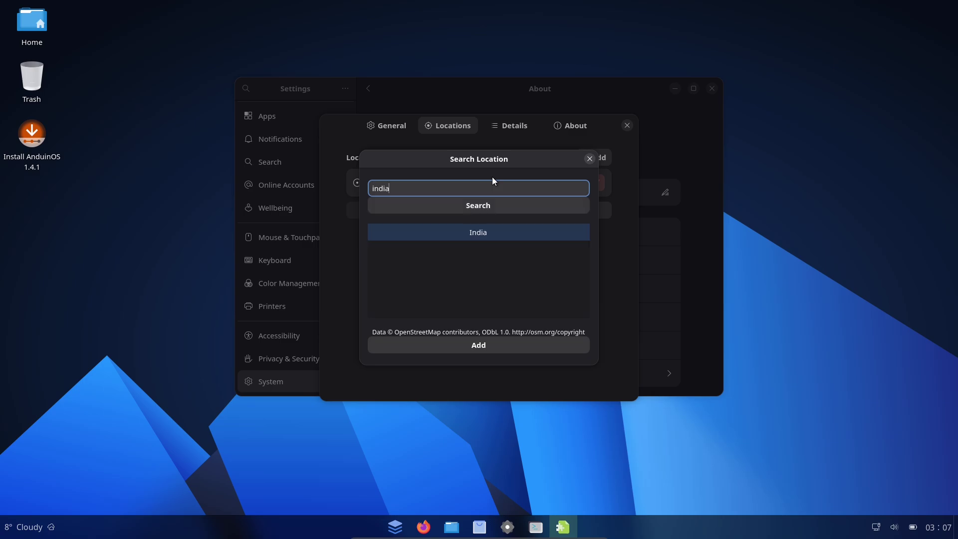
pyautogui.click(495, 232)
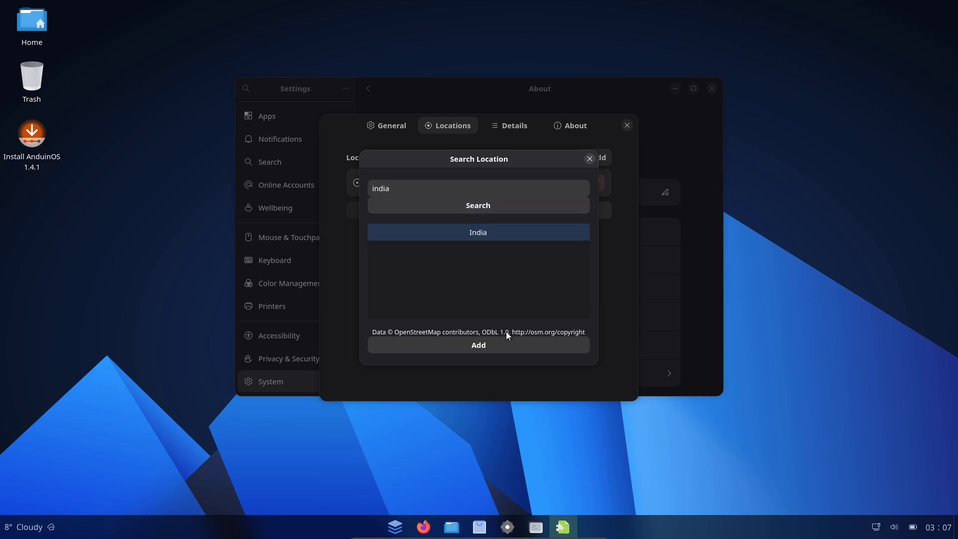
pyautogui.click(441, 190)
pyautogui.write('nepal')
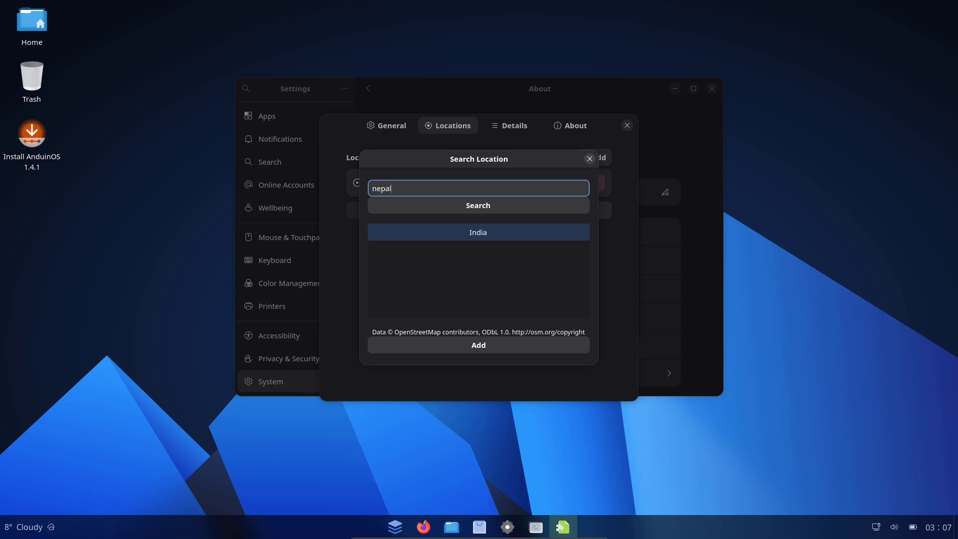
pyautogui.press('Return')
pyautogui.click(479, 238)
pyautogui.click(487, 346)
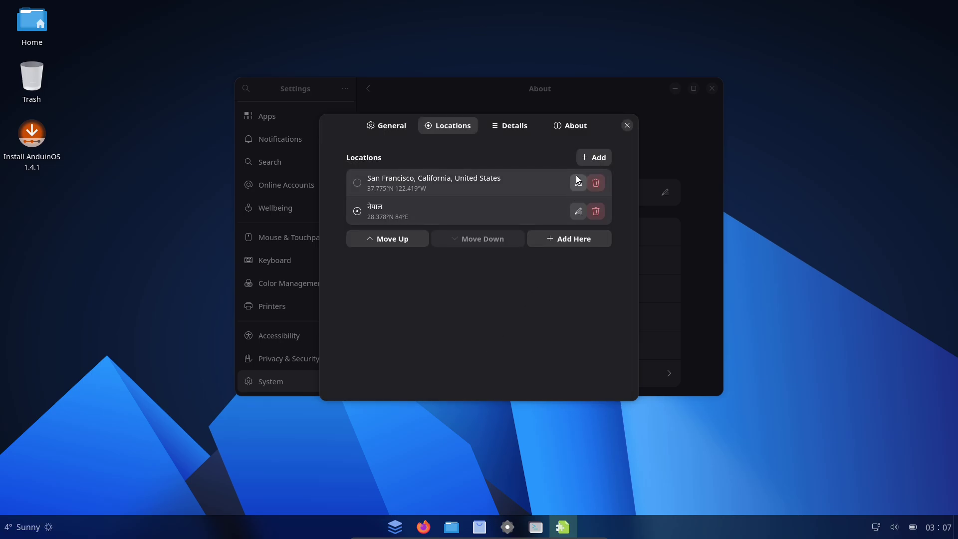
# Move Nepal above San Francisco, close settings, and check the Nepal forecast
pyautogui.click(380, 241)
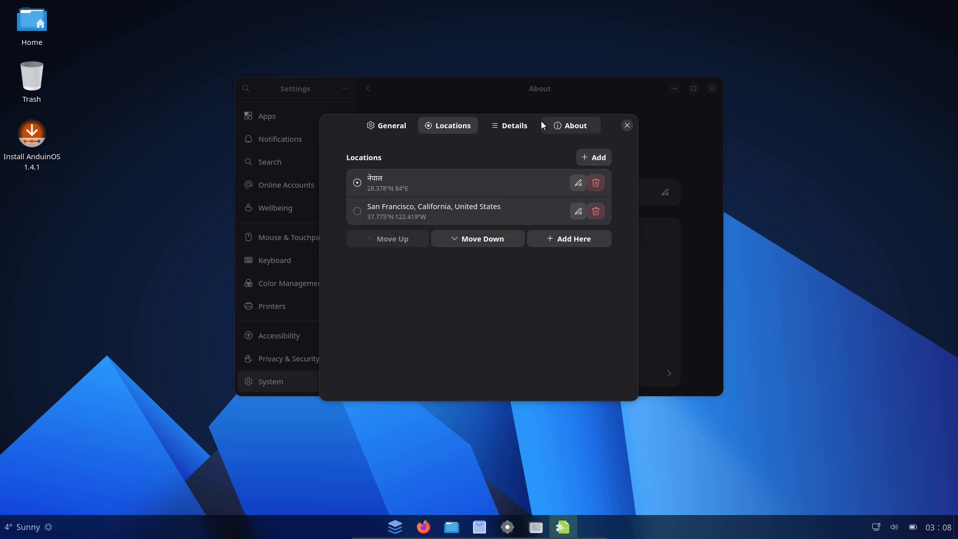
pyautogui.click(509, 125)
pyautogui.click(387, 126)
pyautogui.click(628, 126)
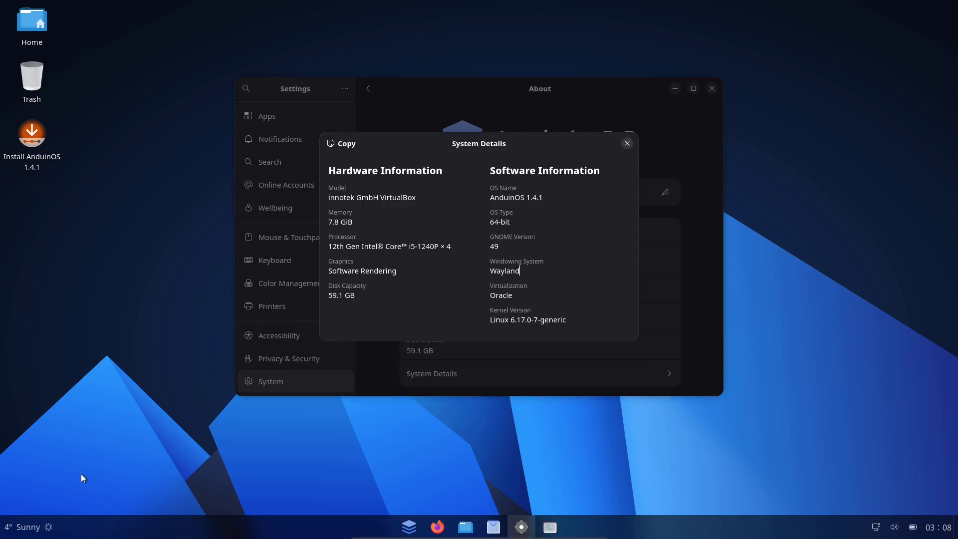
pyautogui.click(37, 526)
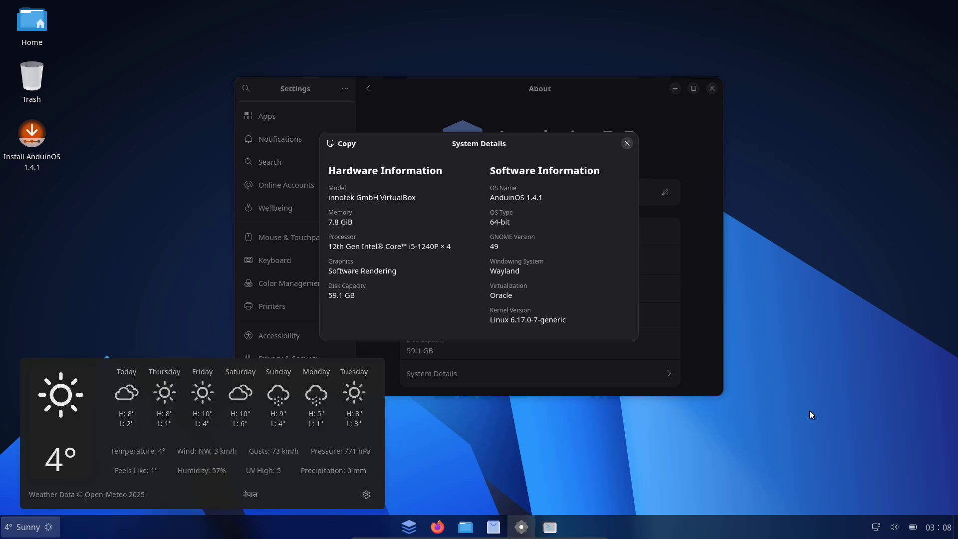
pyautogui.click(876, 527)
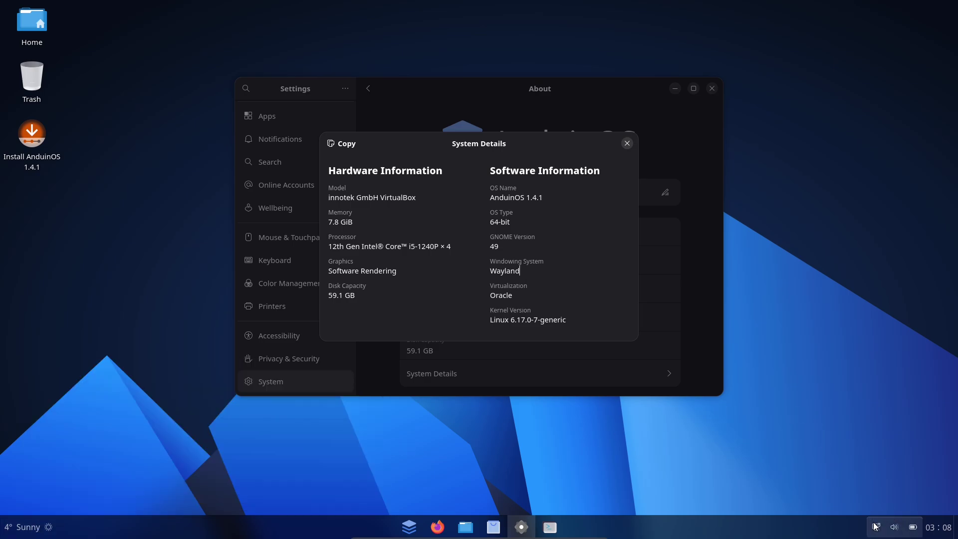
# Look at the quick settings panel and the calendar and notifications, then close them
pyautogui.click(875, 526)
pyautogui.click(947, 528)
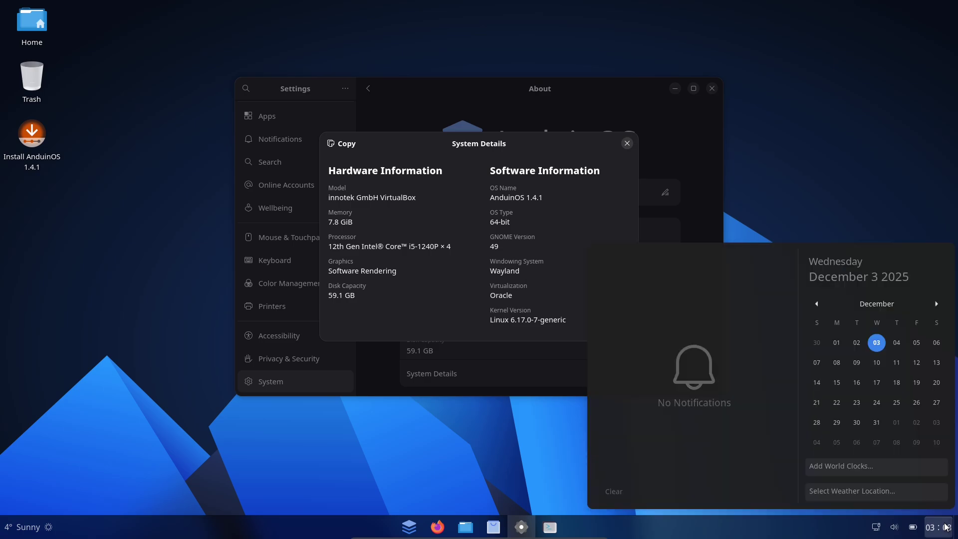
pyautogui.click(805, 181)
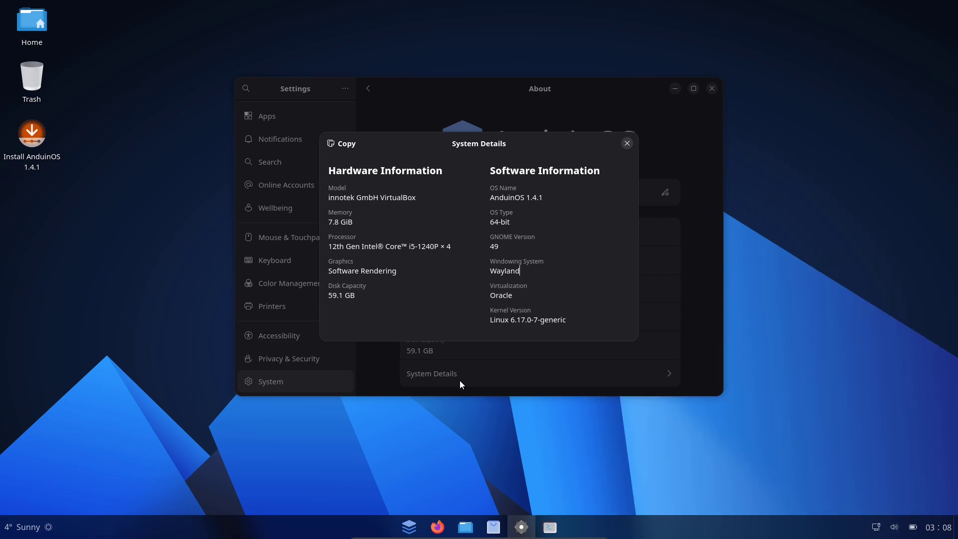
# Open the Software store maximized and view its About information, then return to Firefox
pyautogui.click(493, 526)
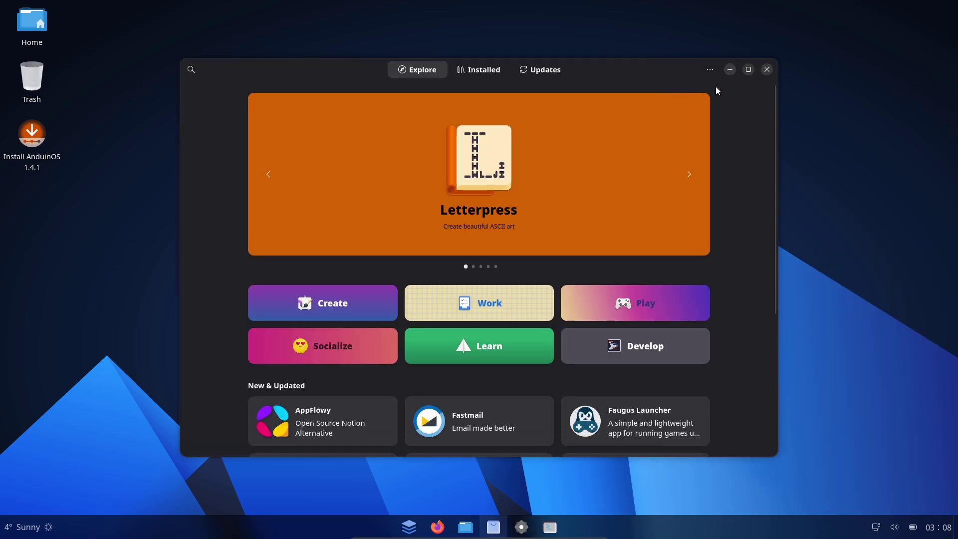
pyautogui.click(749, 70)
pyautogui.click(890, 11)
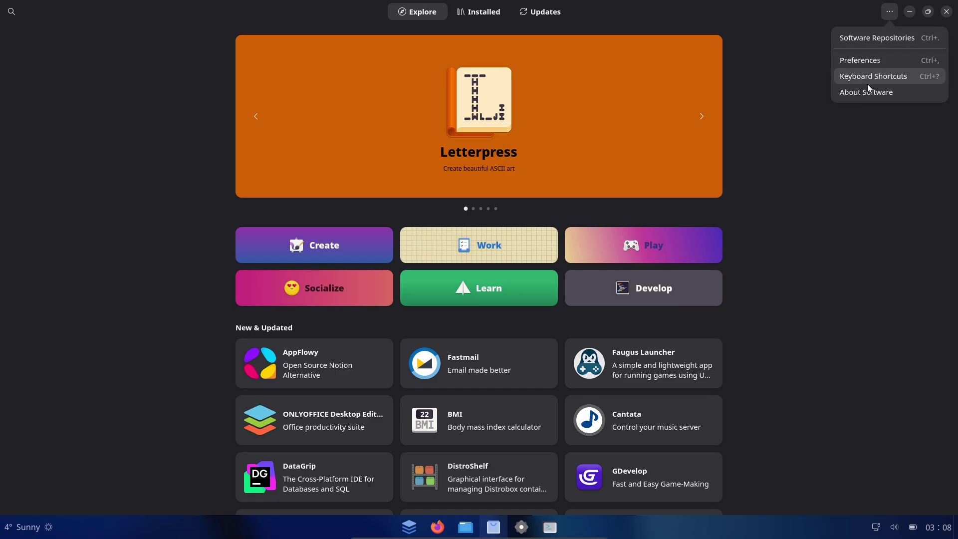
pyautogui.click(859, 102)
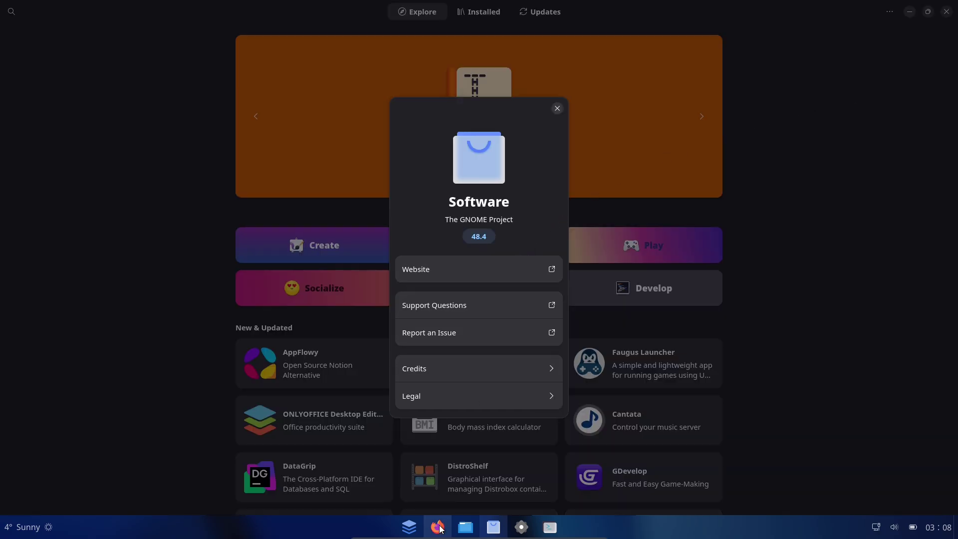
pyautogui.click(438, 527)
# Maximize Firefox, scroll the anduinos.com homepage, and go to the News site at news.anduinos.com
pyautogui.click(777, 26)
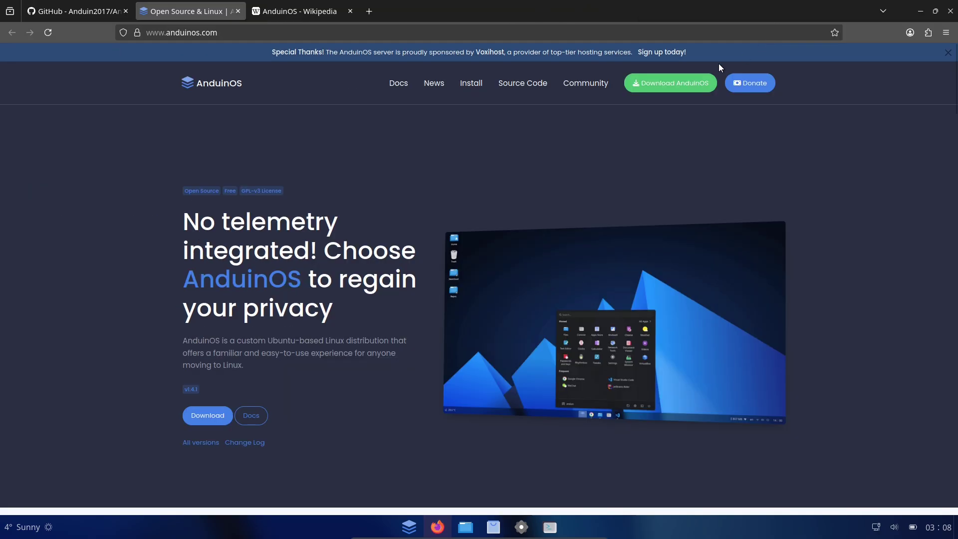
pyautogui.click(209, 32)
pyautogui.click(58, 266)
pyautogui.moveTo(957, 92); pyautogui.dragTo(905, 289)
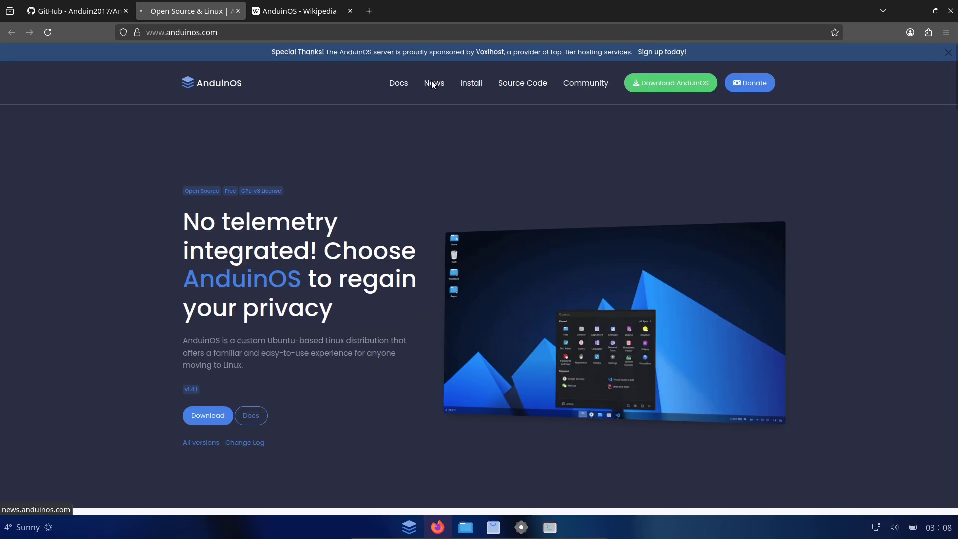
pyautogui.click(433, 84)
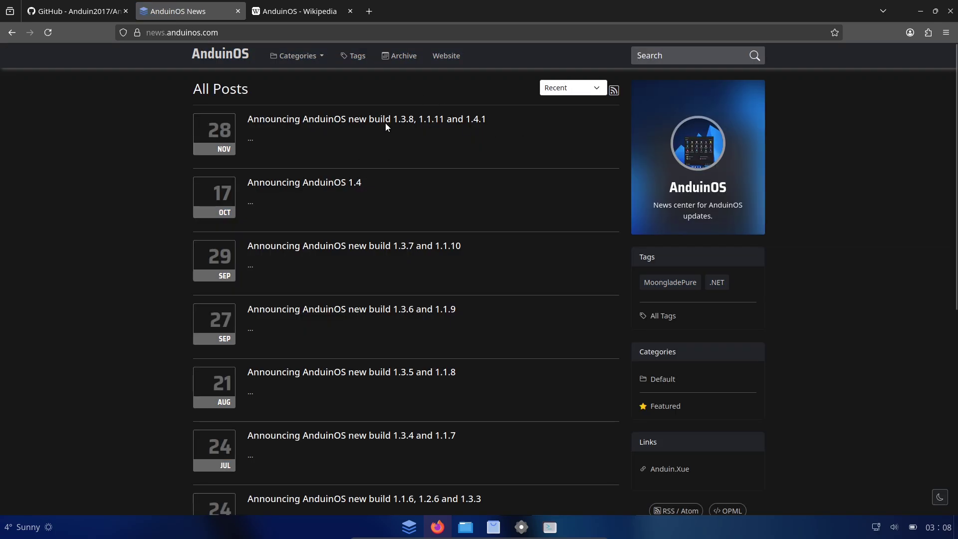
# Open the newest build announcement post, then read through the AnduinOS Wikipedia article
pyautogui.click(372, 119)
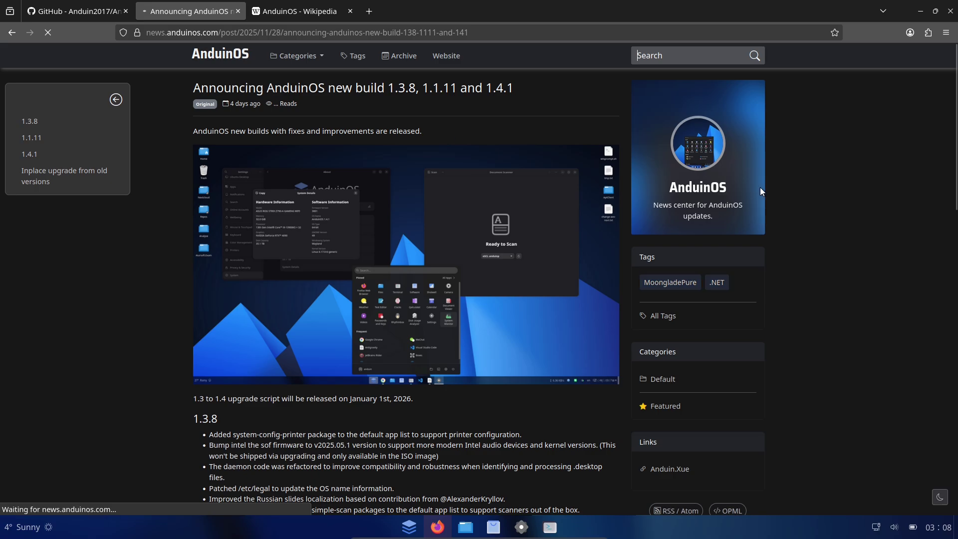
pyautogui.moveTo(956, 118)
pyautogui.mouseDown()
pyautogui.moveTo(956, 285)
pyautogui.moveTo(956, 117)
pyautogui.mouseUp()
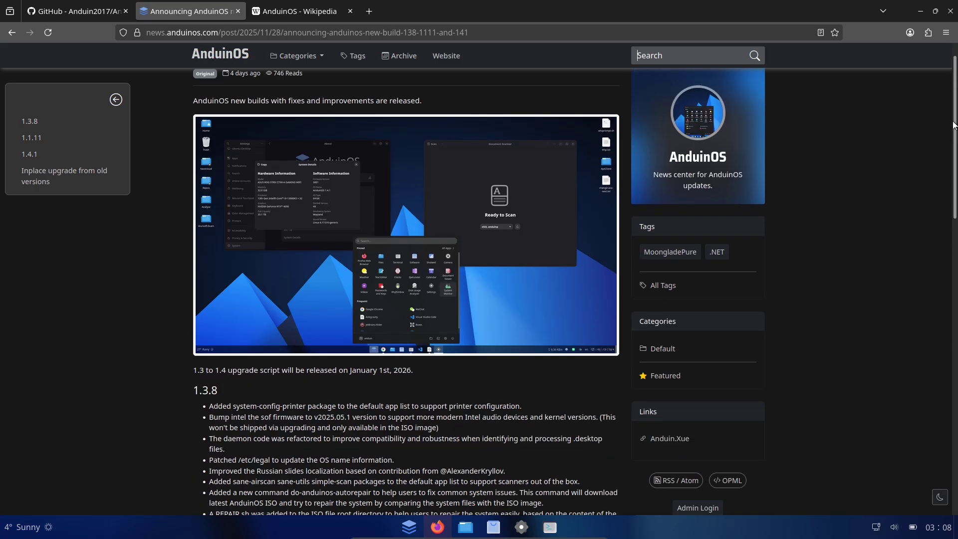
pyautogui.click(292, 11)
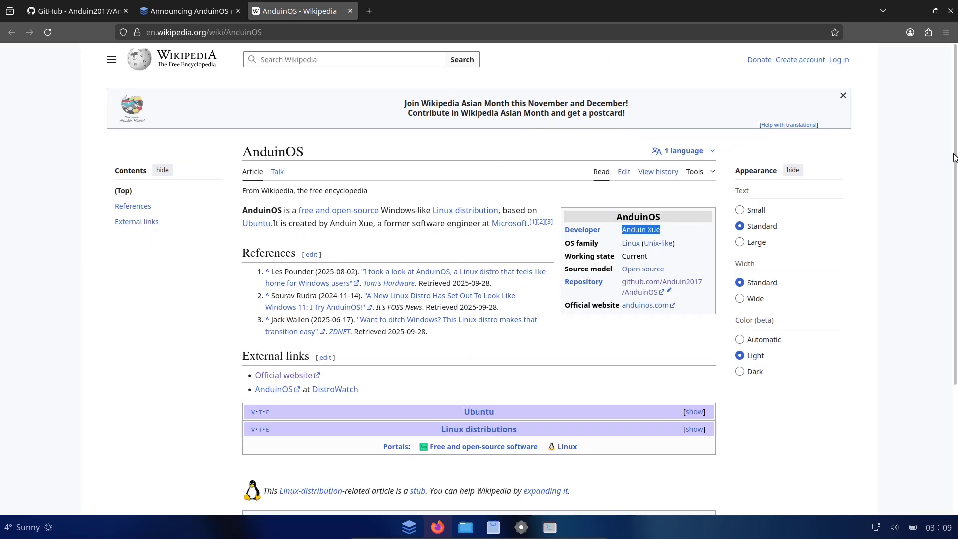
pyautogui.moveTo(956, 177); pyautogui.dragTo(956, 378)
pyautogui.scroll(4, 606, 234)
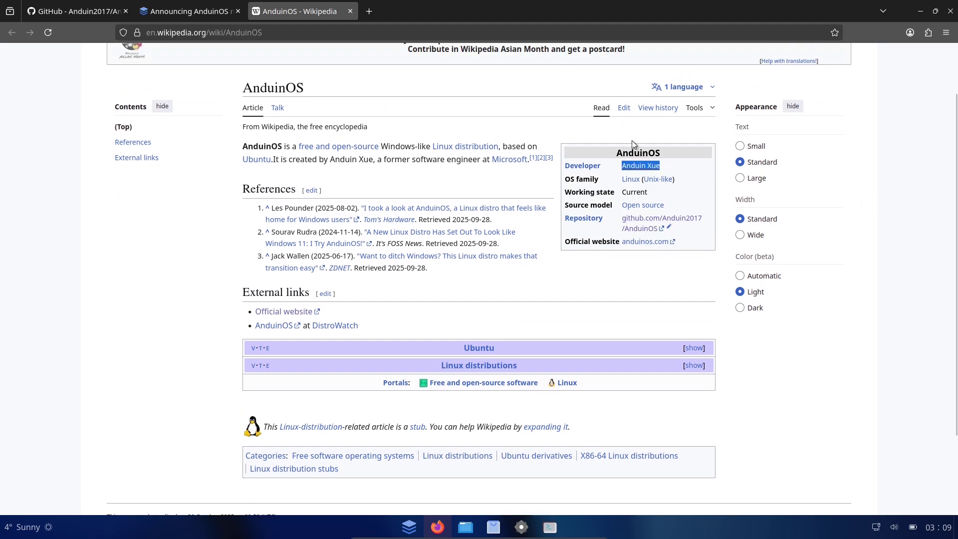
# On the AnduinOS GitHub repository, scroll the page and close the Discussions tab
pyautogui.click(80, 11)
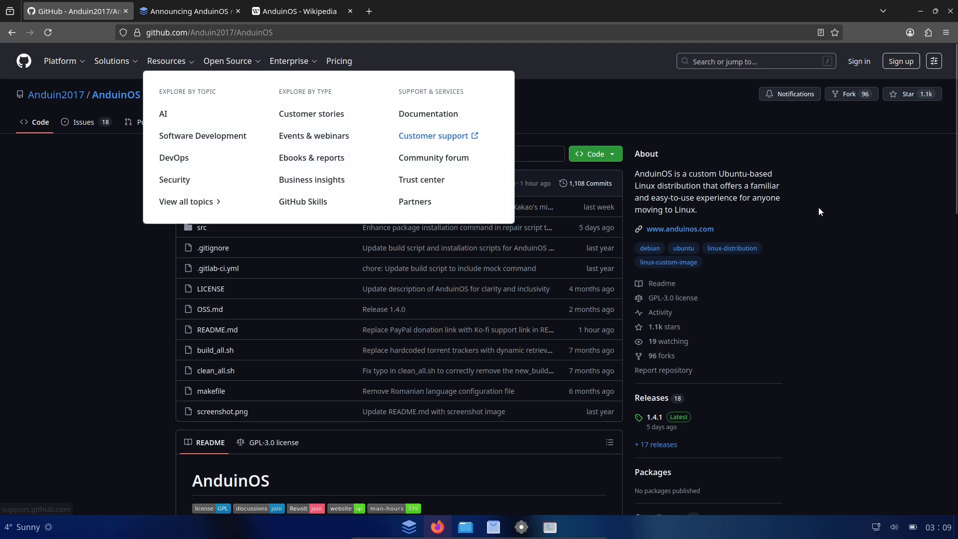
pyautogui.scroll(-6, 943, 278)
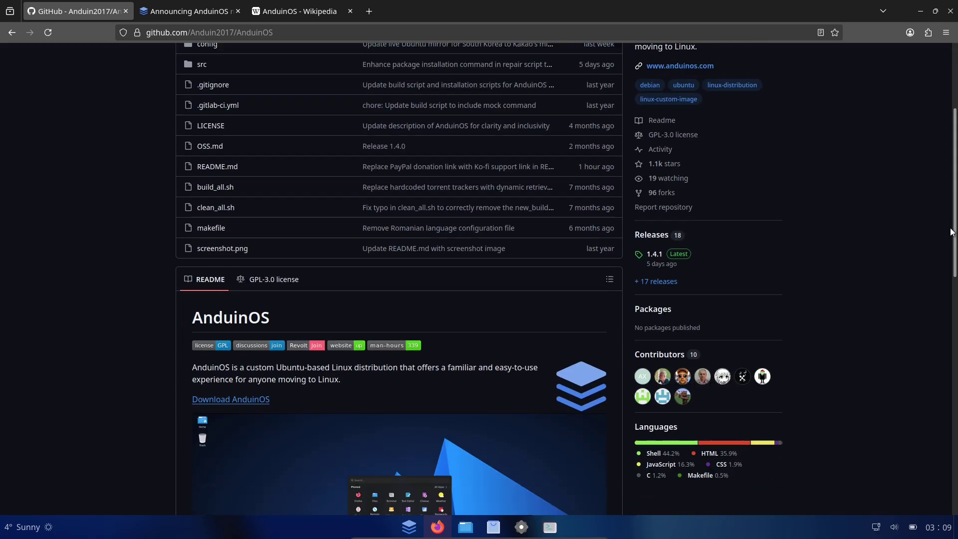
pyautogui.scroll(-3, 945, 285)
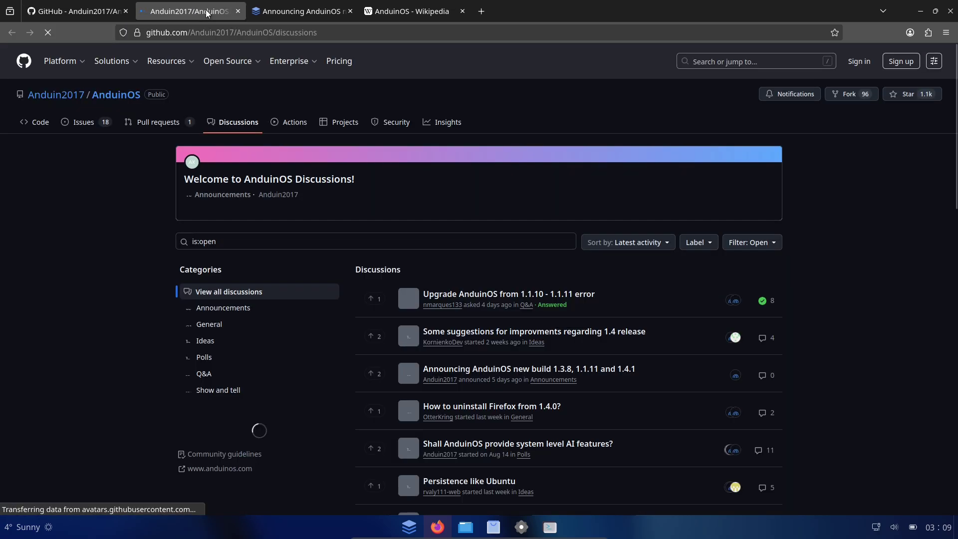
pyautogui.click(237, 11)
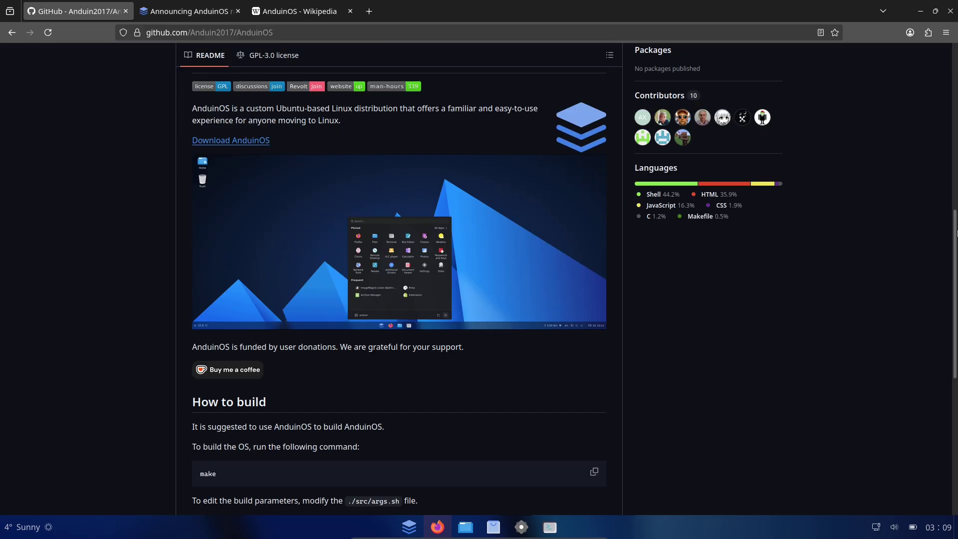
# Highlight the README's 'How to build' lines, then scroll back to the top
pyautogui.moveTo(956, 232); pyautogui.dragTo(955, 302)
pyautogui.moveTo(197, 275); pyautogui.dragTo(361, 271)
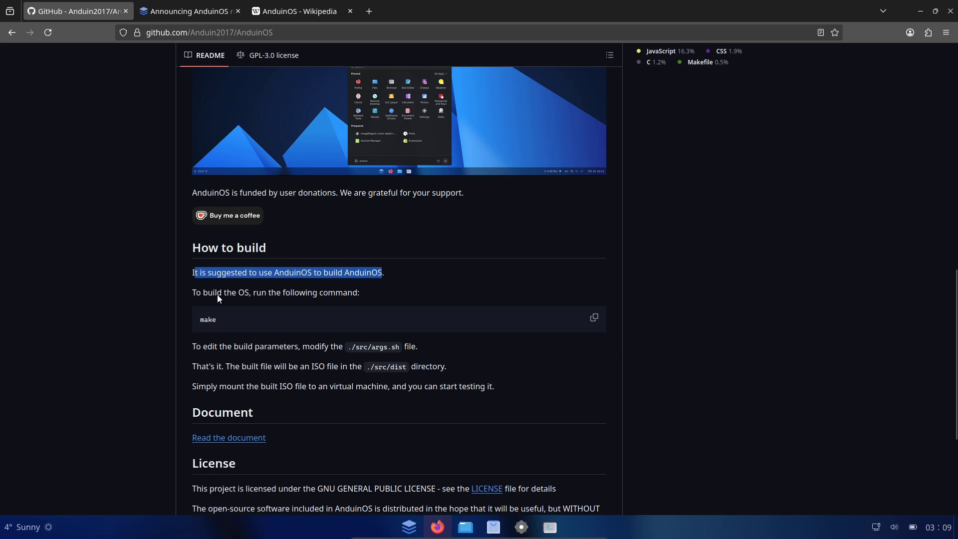
pyautogui.moveTo(194, 295); pyautogui.dragTo(334, 297)
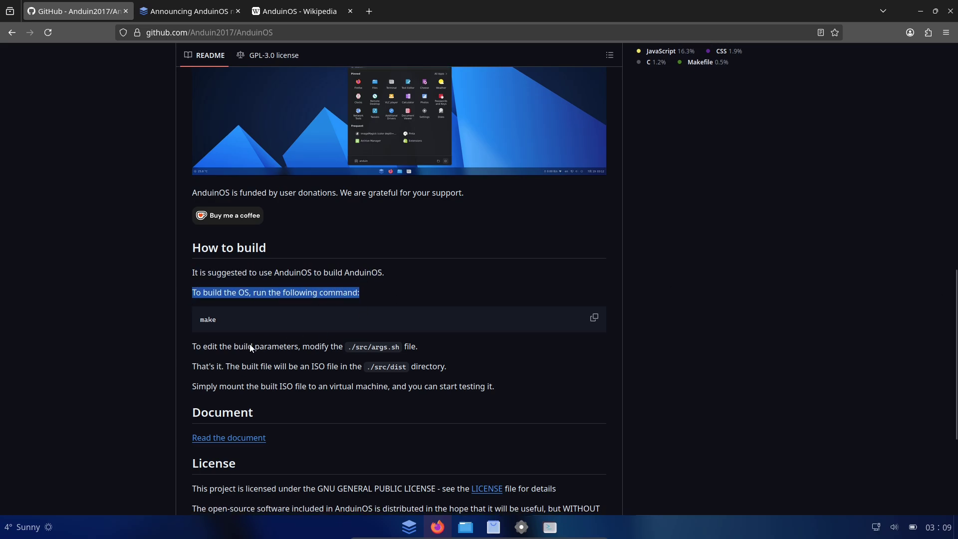
pyautogui.moveTo(955, 276); pyautogui.dragTo(955, 54)
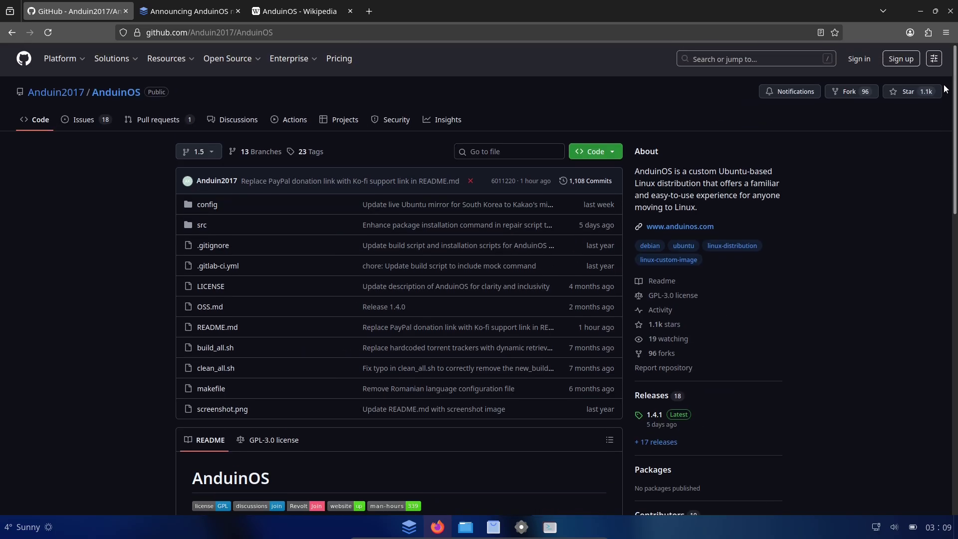
# Close Firefox and the About Software dialog, then check ONLYOFFICE Desktop Editors' install sources
pyautogui.click(951, 11)
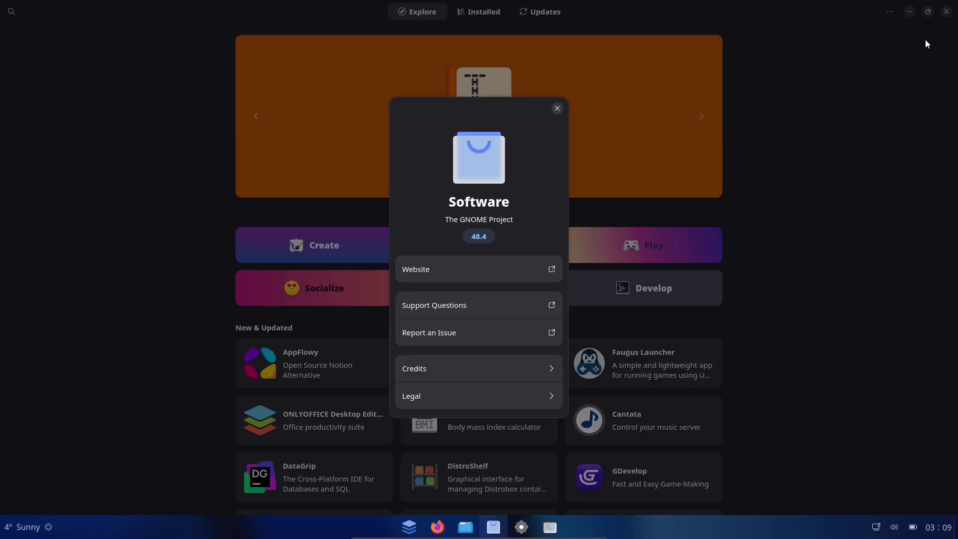
pyautogui.click(557, 108)
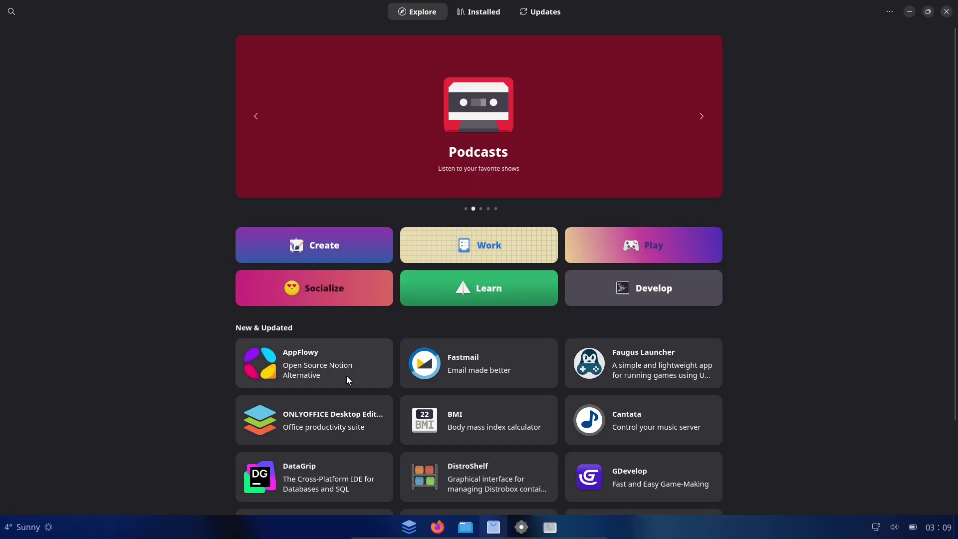
pyautogui.click(343, 417)
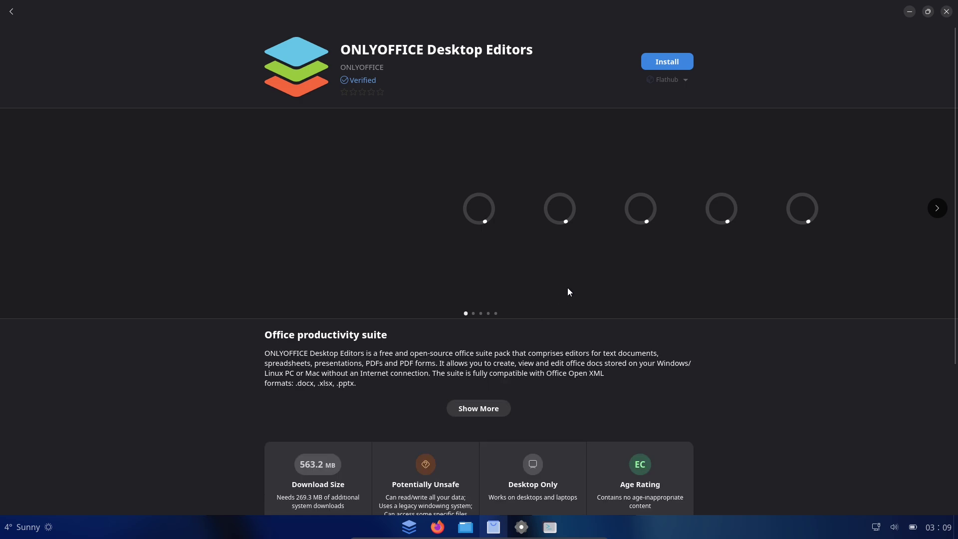
pyautogui.click(657, 78)
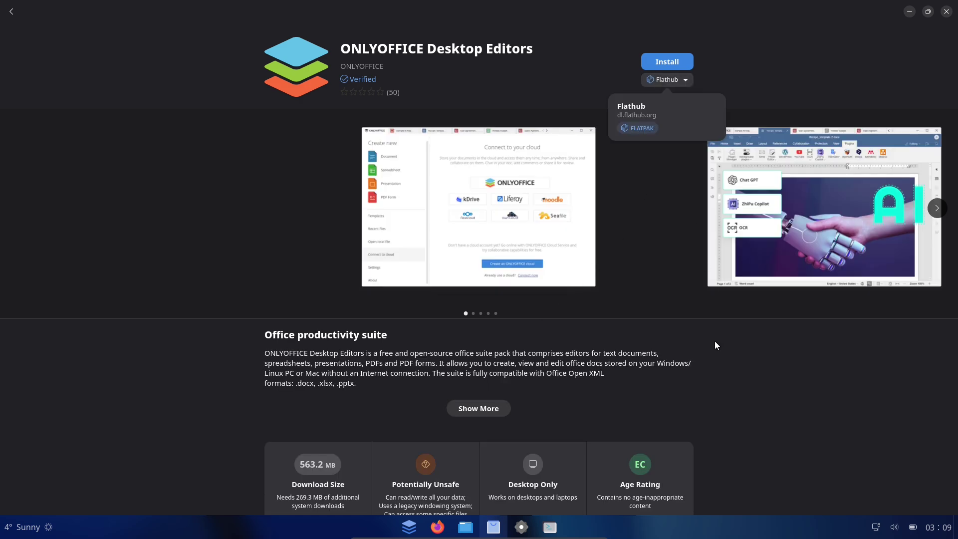
pyautogui.click(14, 17)
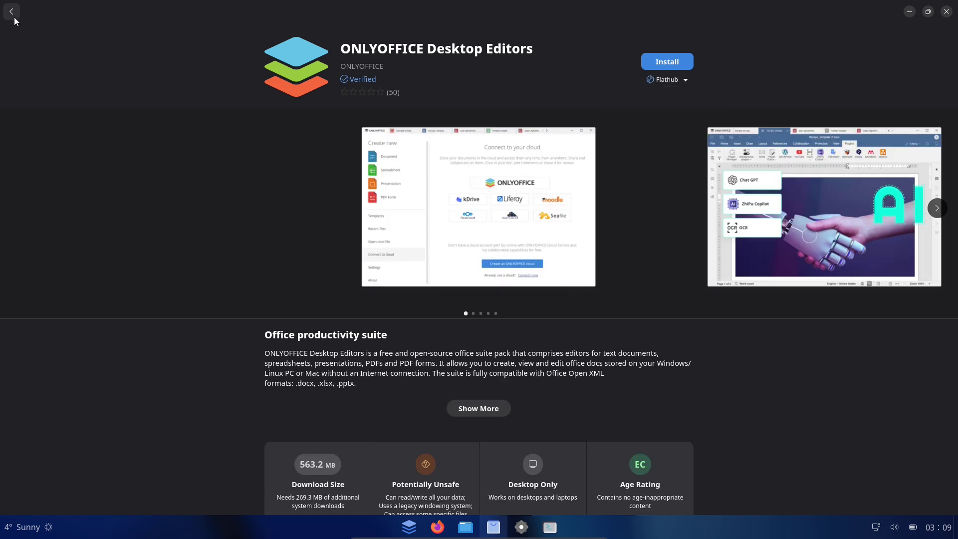
pyautogui.click(14, 17)
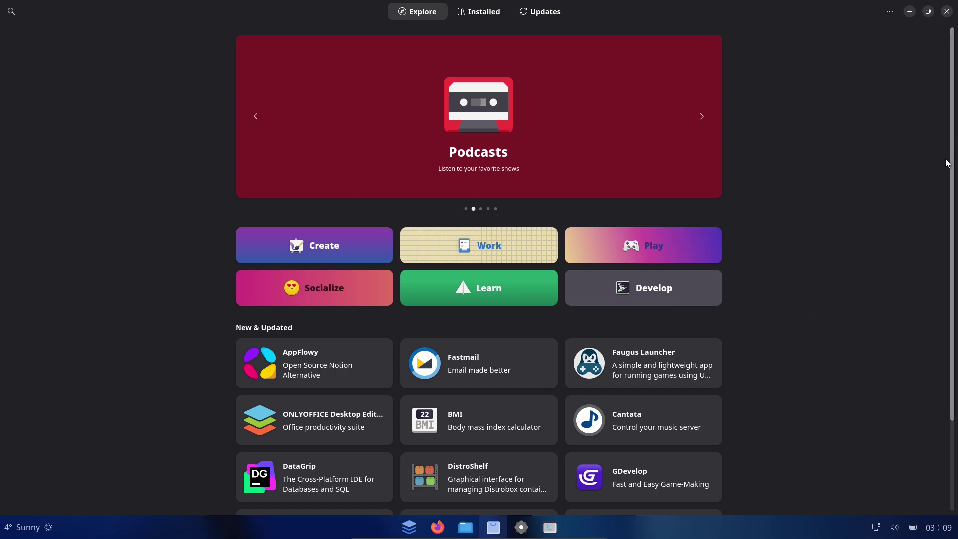
# Check Cantata's install sources and return to the Explore page
pyautogui.click(649, 420)
pyautogui.click(672, 80)
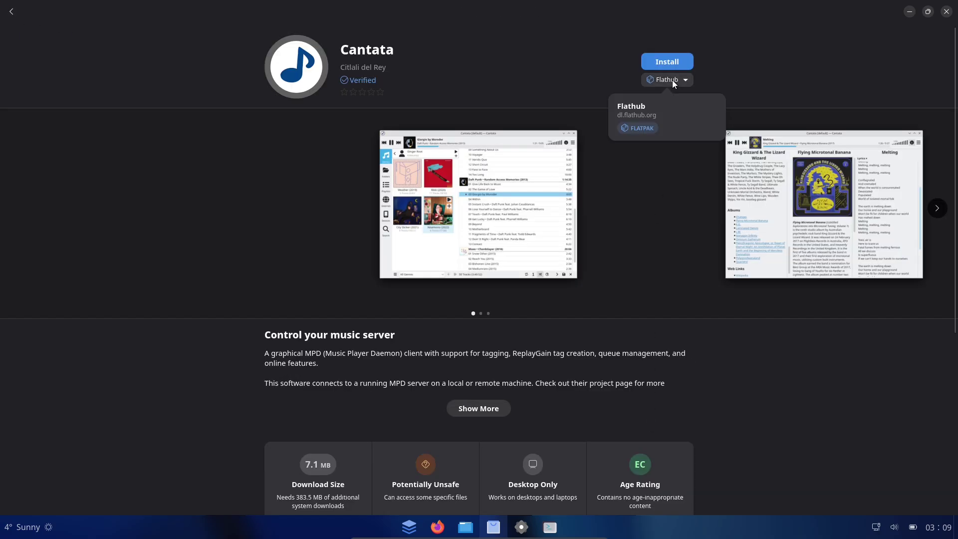
pyautogui.click(11, 15)
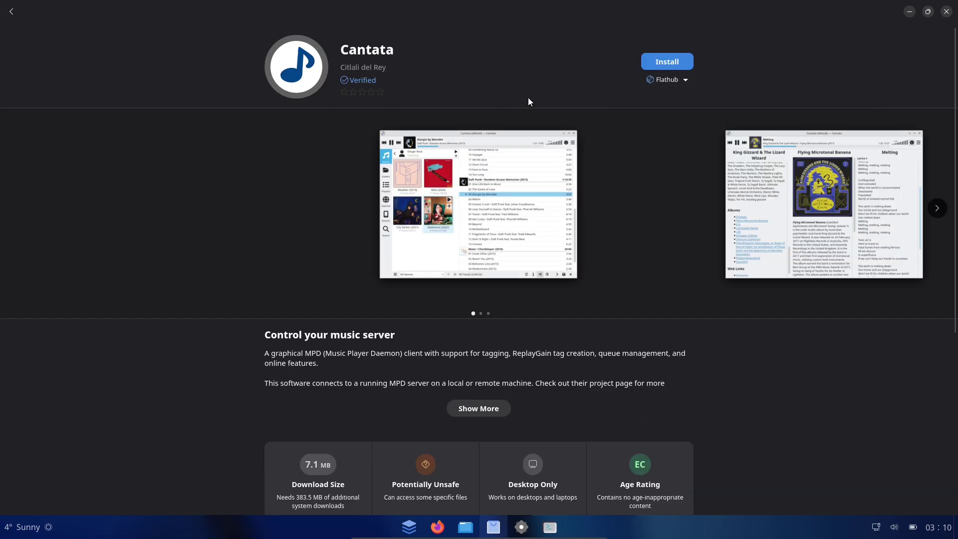
pyautogui.click(10, 13)
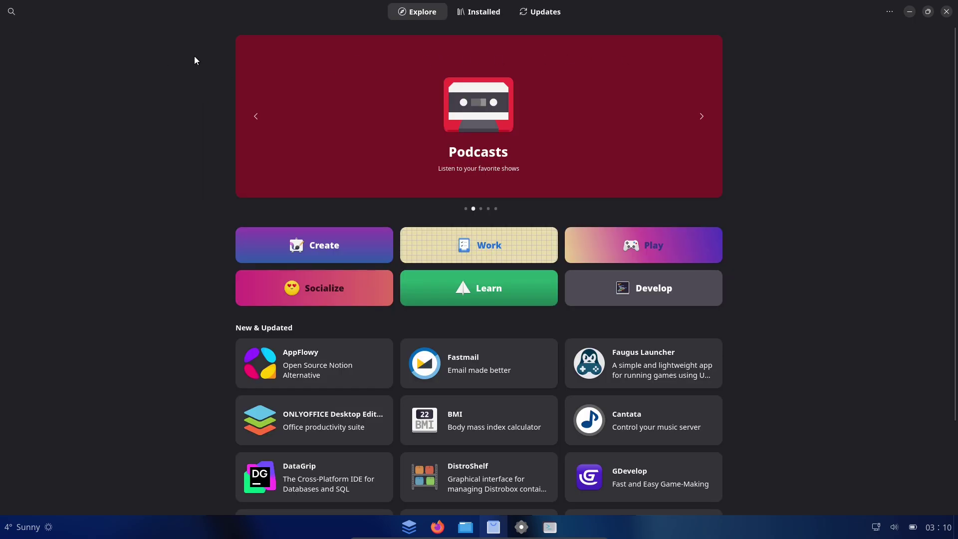
# Search 'obs' and switch OBS Studio's install source to AnduinOS
pyautogui.click(11, 11)
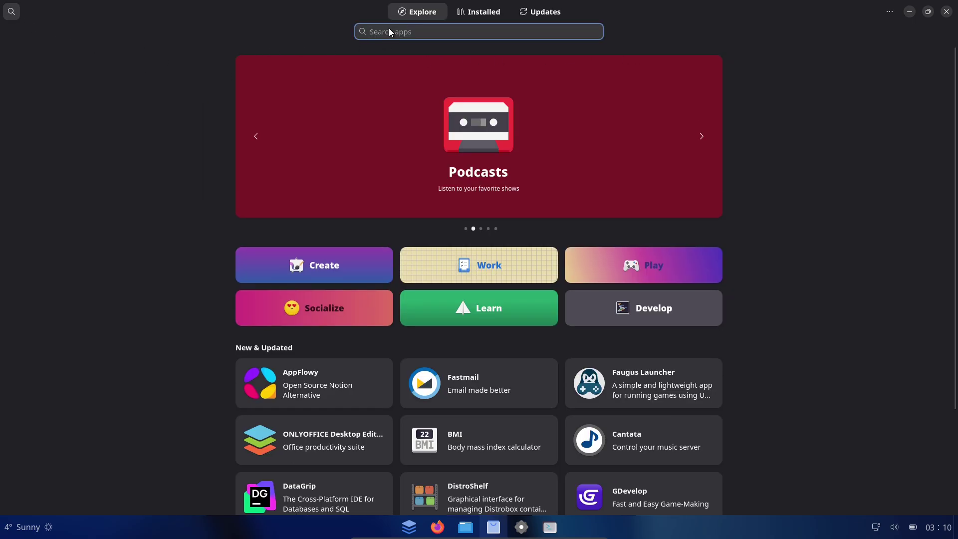
pyautogui.write('obs studio')
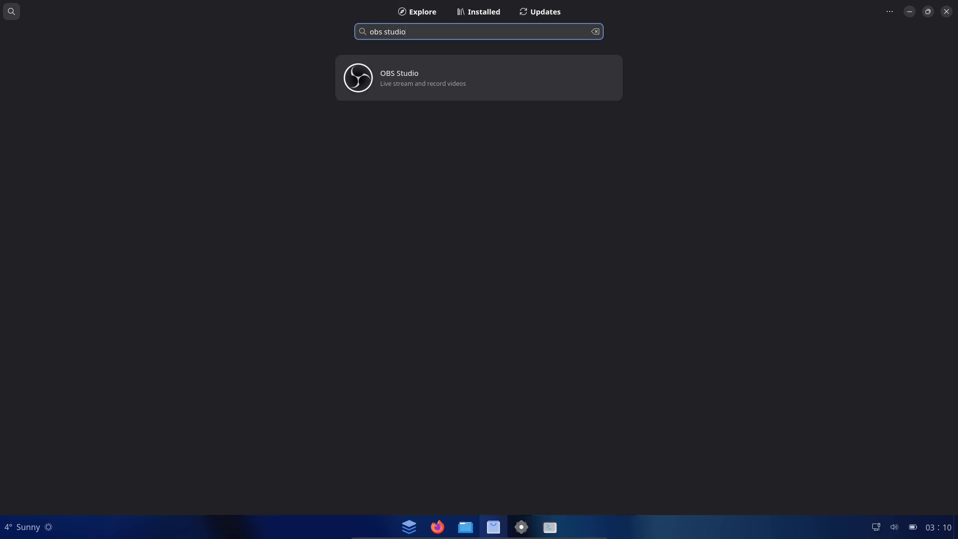
pyautogui.click(559, 89)
pyautogui.click(664, 86)
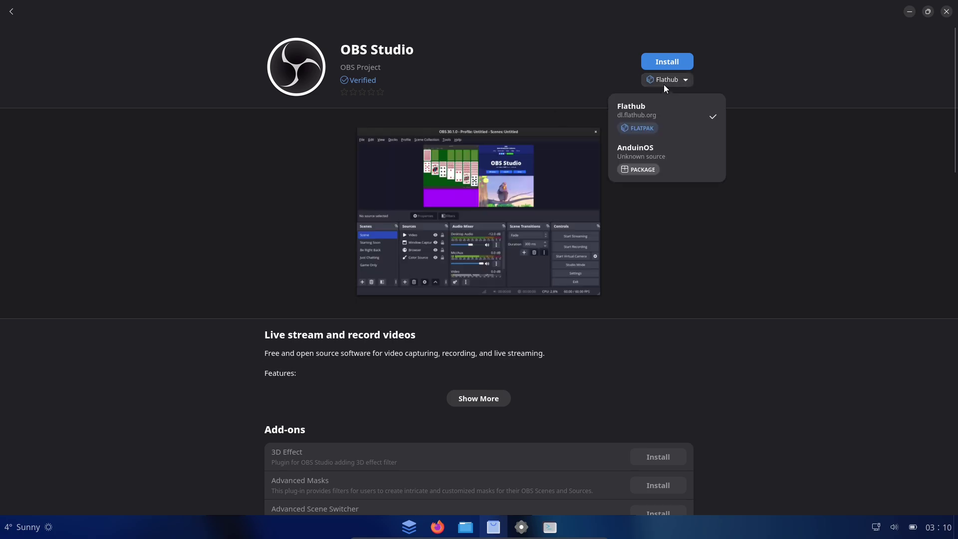
pyautogui.click(675, 148)
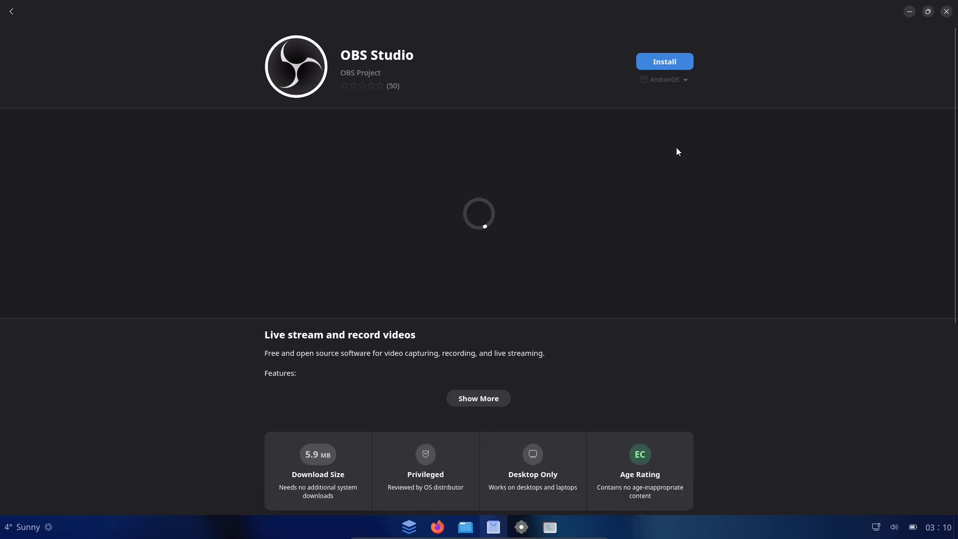
pyautogui.click(671, 88)
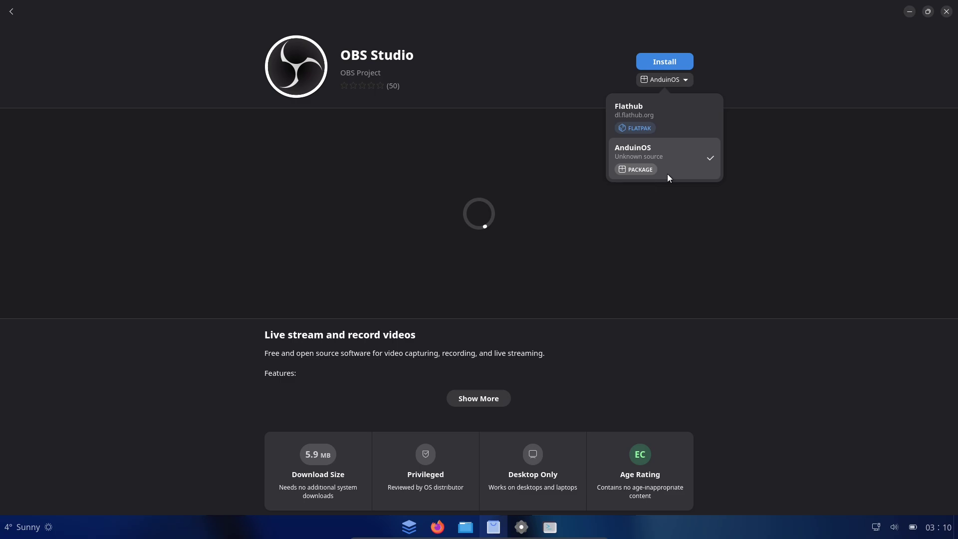
pyautogui.click(807, 92)
pyautogui.click(12, 13)
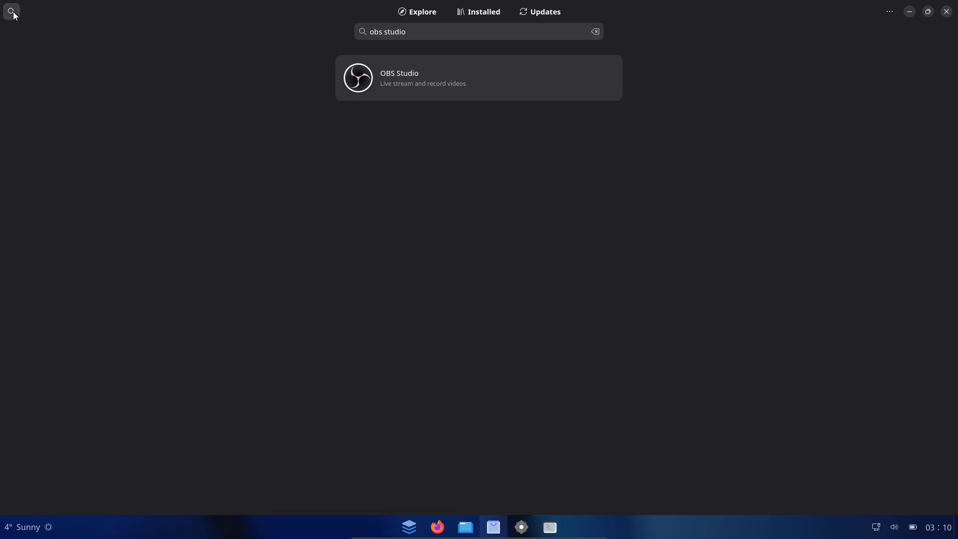
# Glance at Software preferences, then scroll through and close the Software Repositories list
pyautogui.click(890, 12)
pyautogui.click(882, 60)
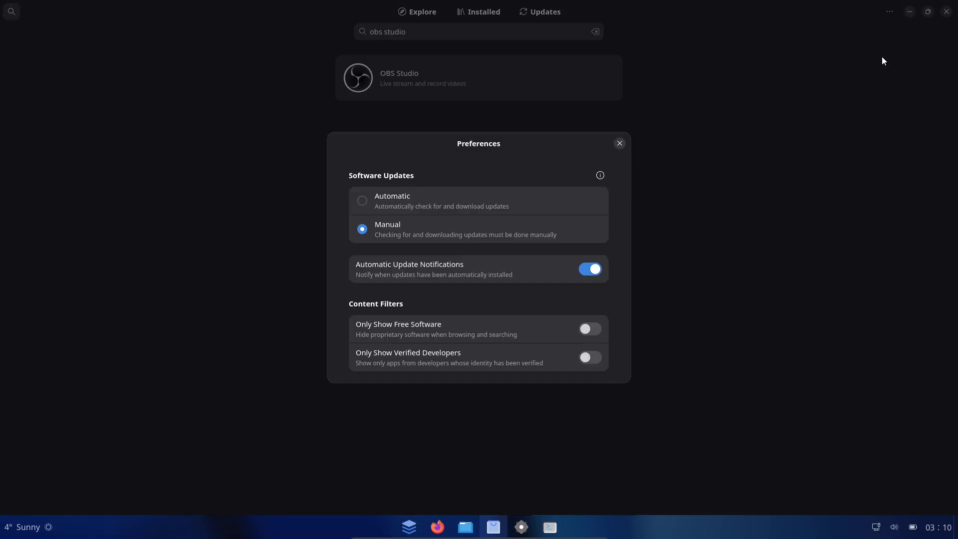
pyautogui.click(620, 143)
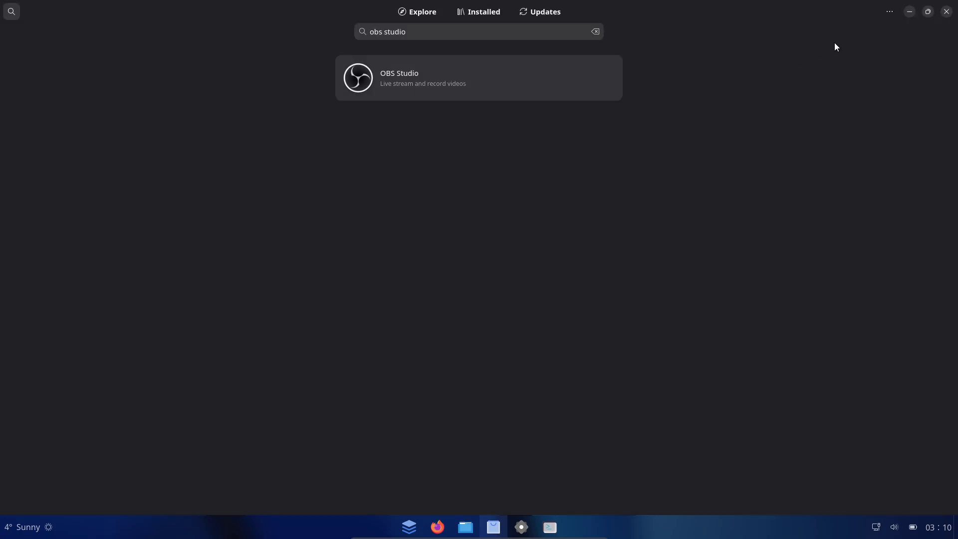
pyautogui.click(889, 12)
pyautogui.click(887, 39)
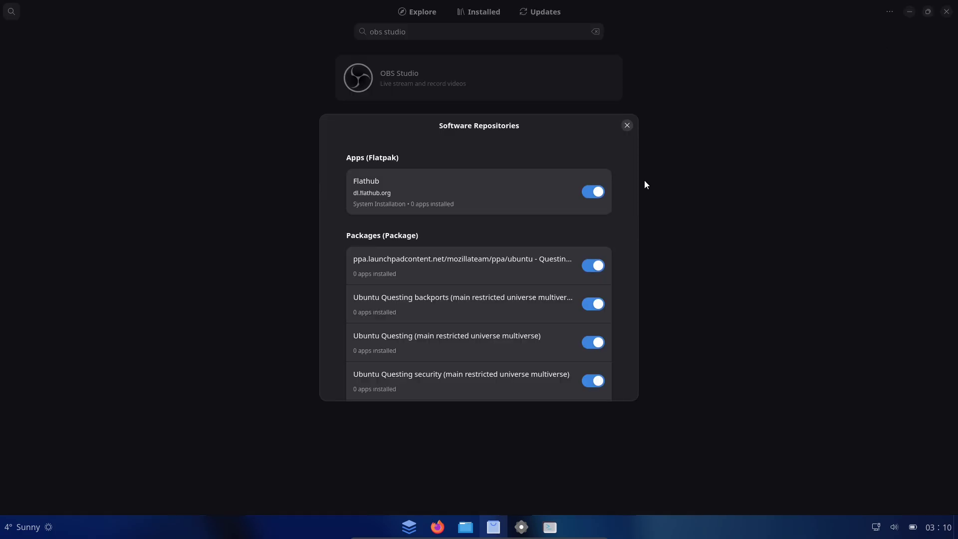
pyautogui.scroll(-2, 633, 225)
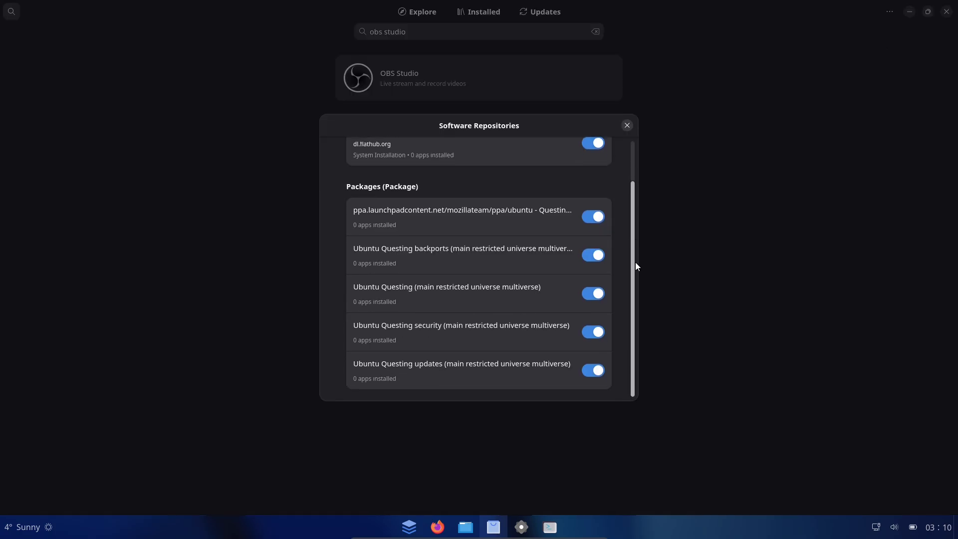
pyautogui.click(627, 126)
# Close the Software store, the System Details dialog and the Settings window
pyautogui.click(950, 10)
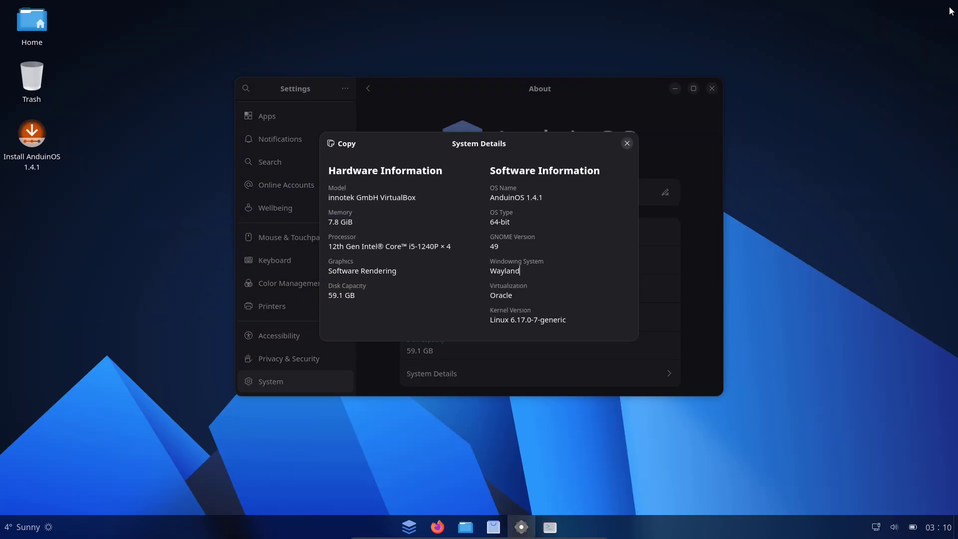
pyautogui.click(627, 144)
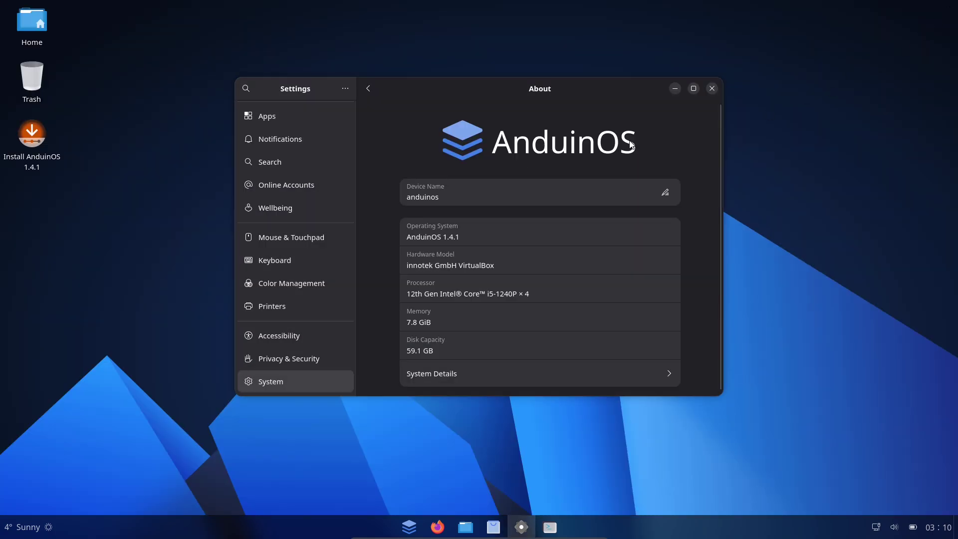
pyautogui.click(712, 89)
# Bring up the Terminal and highlight fastfetch's OS, Packages and Shell lines
pyautogui.click(537, 527)
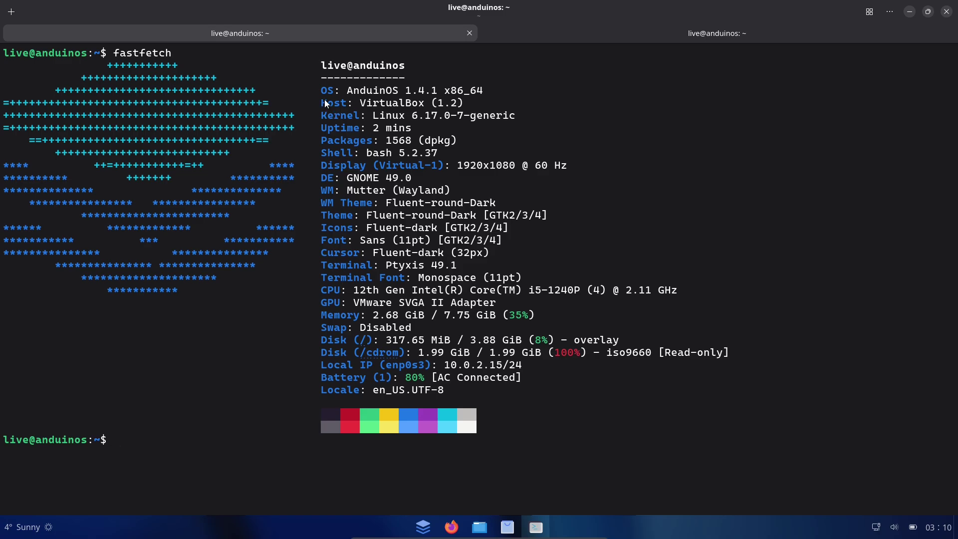
pyautogui.moveTo(343, 87); pyautogui.dragTo(452, 106)
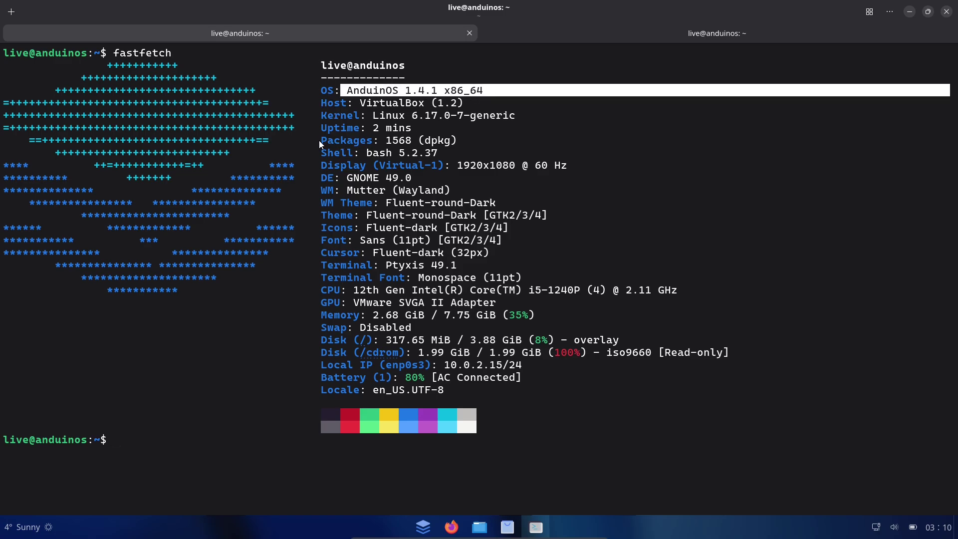
pyautogui.moveTo(319, 140); pyautogui.dragTo(494, 141)
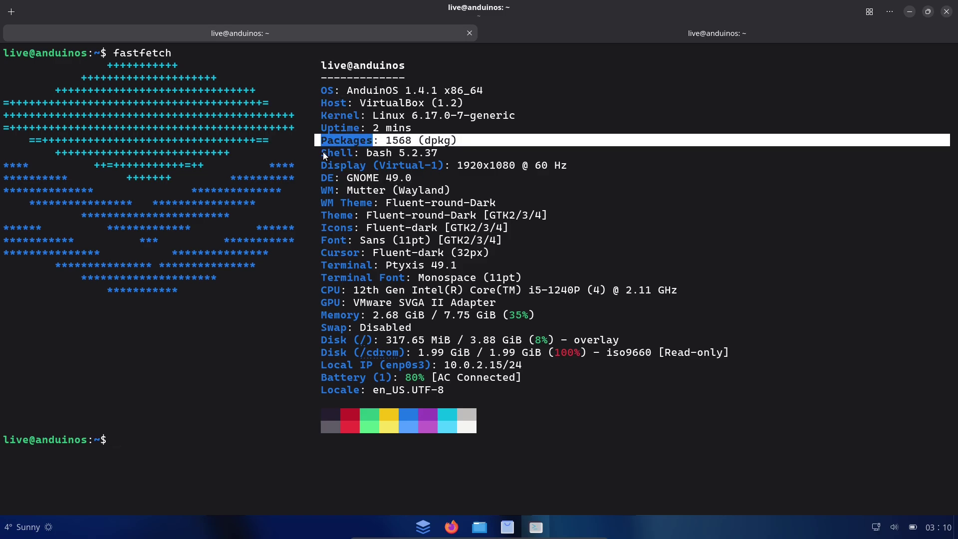
pyautogui.moveTo(322, 151); pyautogui.dragTo(448, 154)
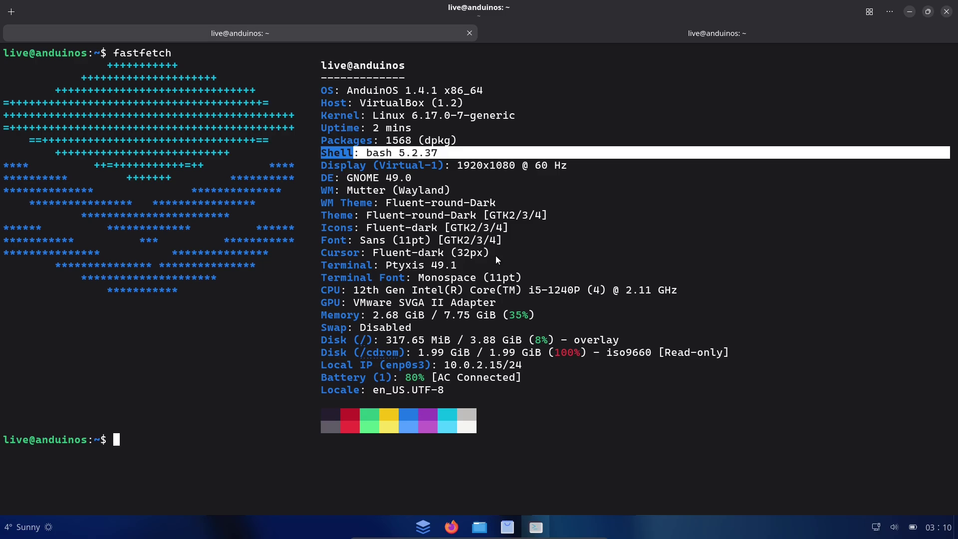
pyautogui.click(571, 38)
# Highlight the inxi summary, system, graphics, network and full inxi -F hardware sections
pyautogui.moveTo(6, 52); pyautogui.dragTo(367, 90)
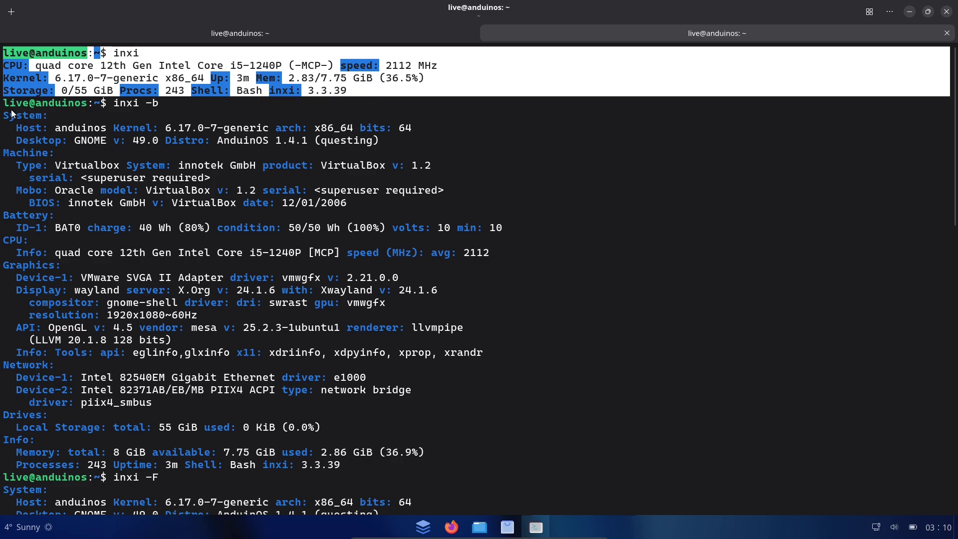
pyautogui.moveTo(14, 127); pyautogui.dragTo(460, 202)
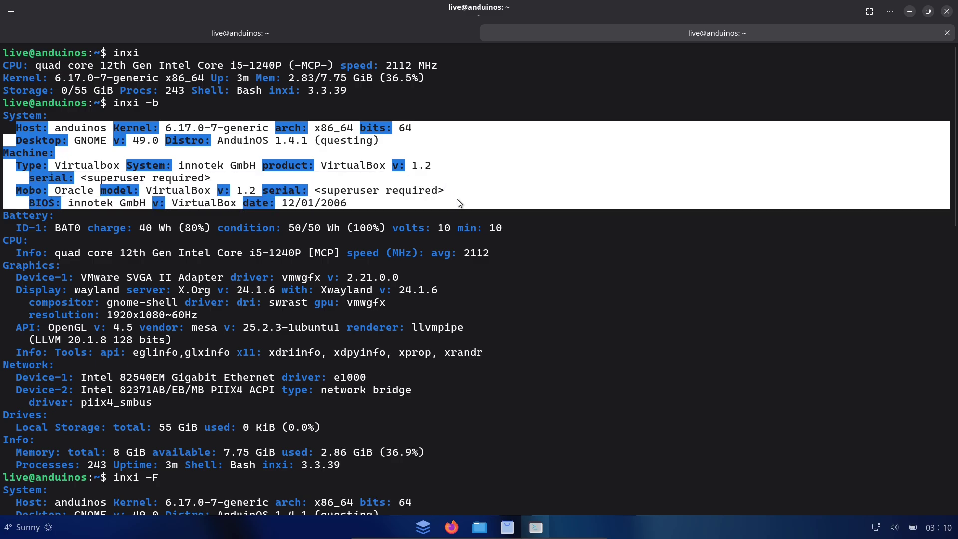
pyautogui.scroll(-2, 955, 179)
pyautogui.scroll(-4, 955, 180)
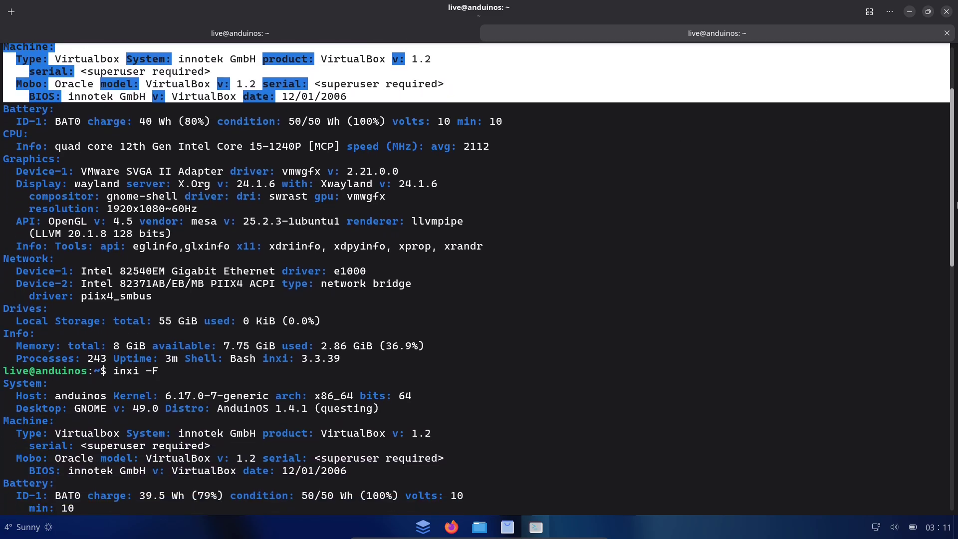
pyautogui.moveTo(3, 145); pyautogui.dragTo(421, 344)
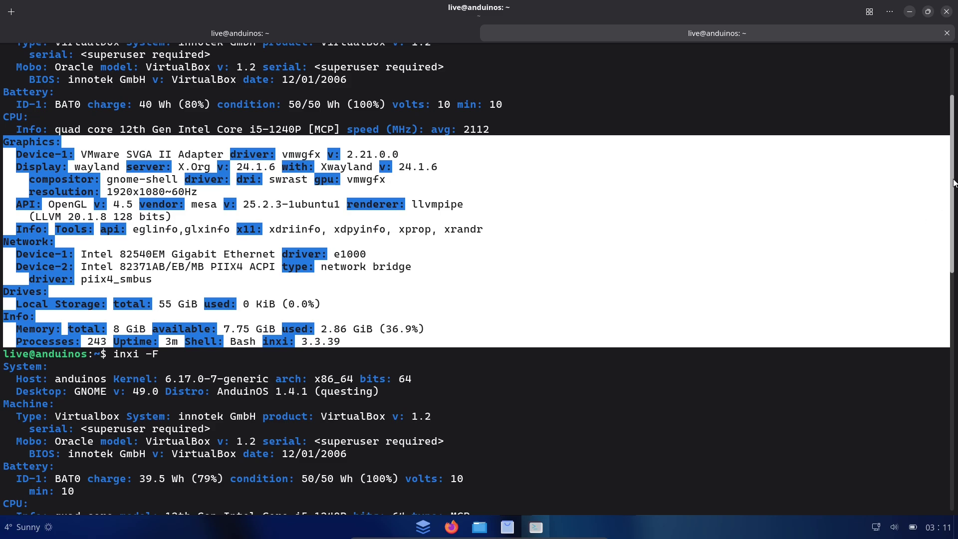
pyautogui.scroll(-6, 954, 183)
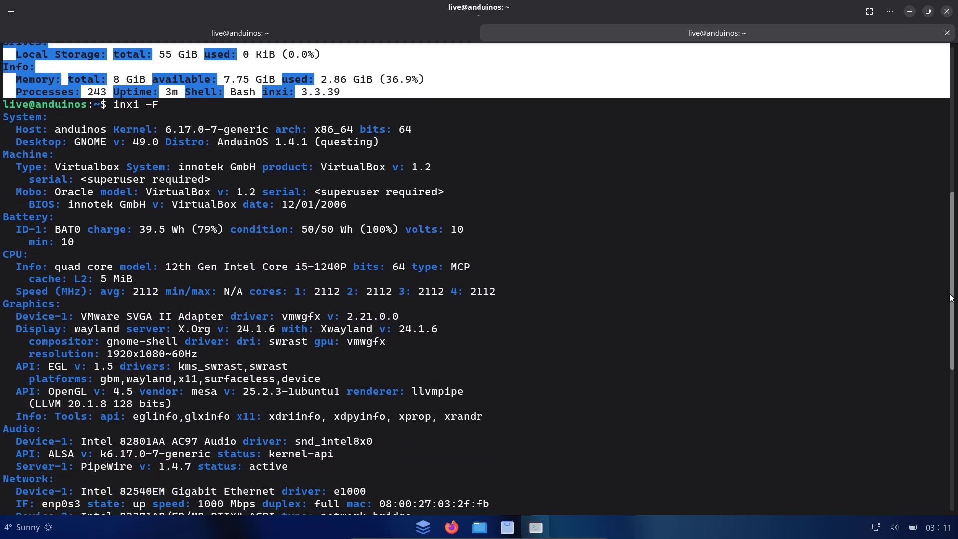
pyautogui.moveTo(7, 106); pyautogui.dragTo(518, 514)
# Run 'python3 --version' to confirm Python 3.13.7, then close the inxi tab
pyautogui.write('python3  --version')
pyautogui.press('Return')
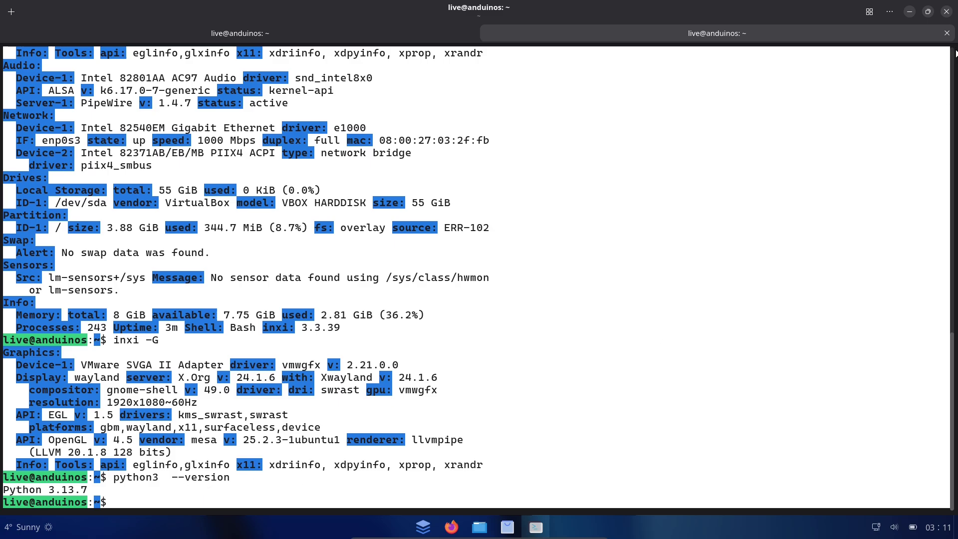
pyautogui.click(947, 33)
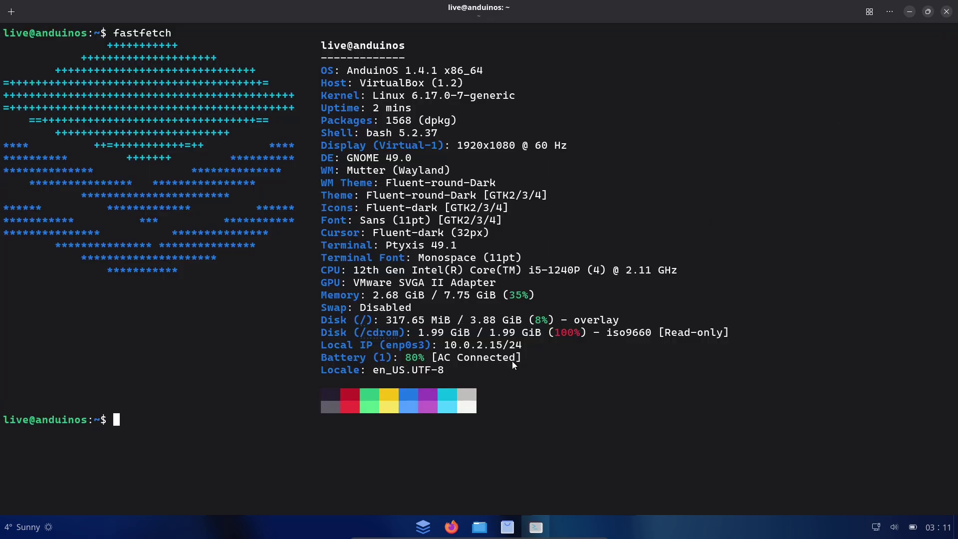
# Close the terminal and launch Additional Drivers from the All Apps list
pyautogui.click(947, 11)
pyautogui.click(437, 527)
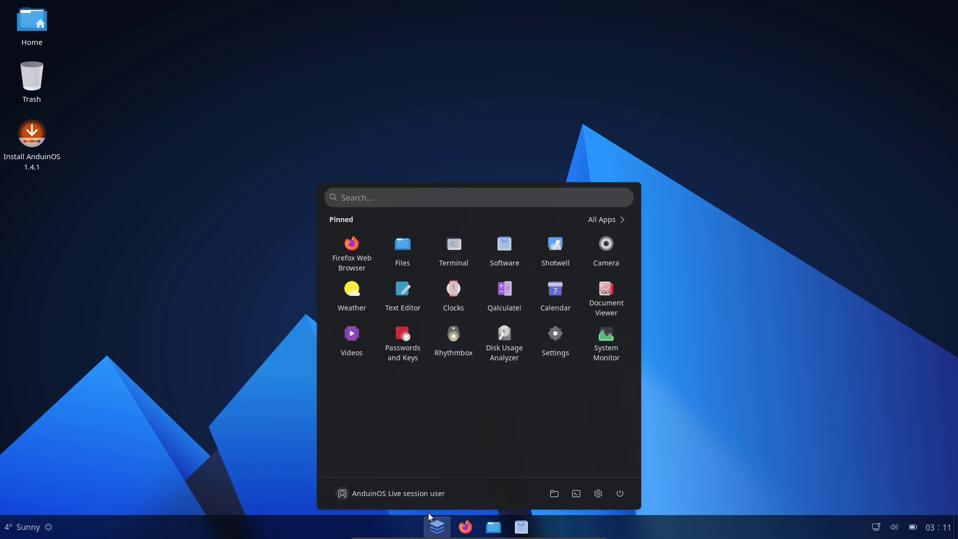
pyautogui.click(614, 227)
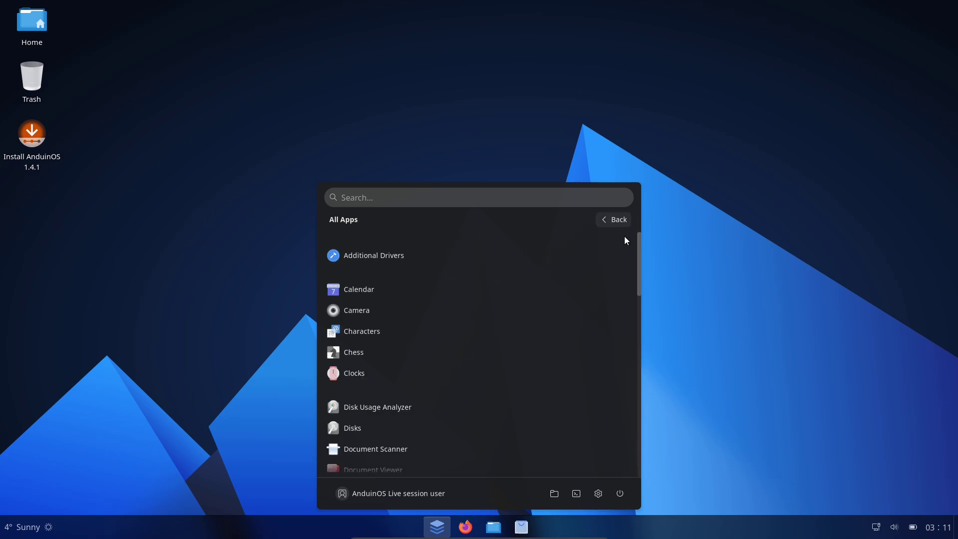
pyautogui.moveTo(640, 250); pyautogui.dragTo(636, 221)
pyautogui.click(481, 257)
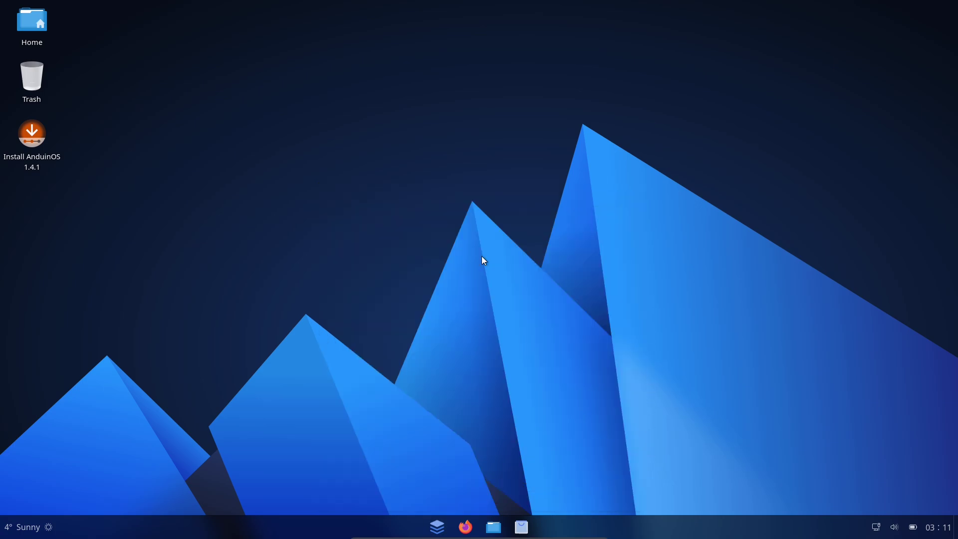
pyautogui.rightClick(22, 143)
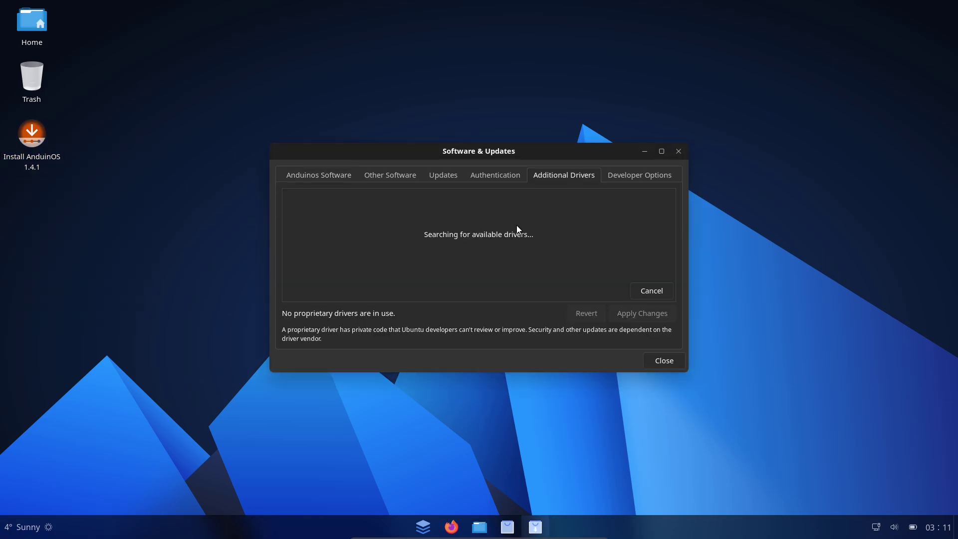
# Launch Extensions from the All Apps list, maximize it, and open its ⋯ options menu
pyautogui.click(431, 527)
pyautogui.click(591, 222)
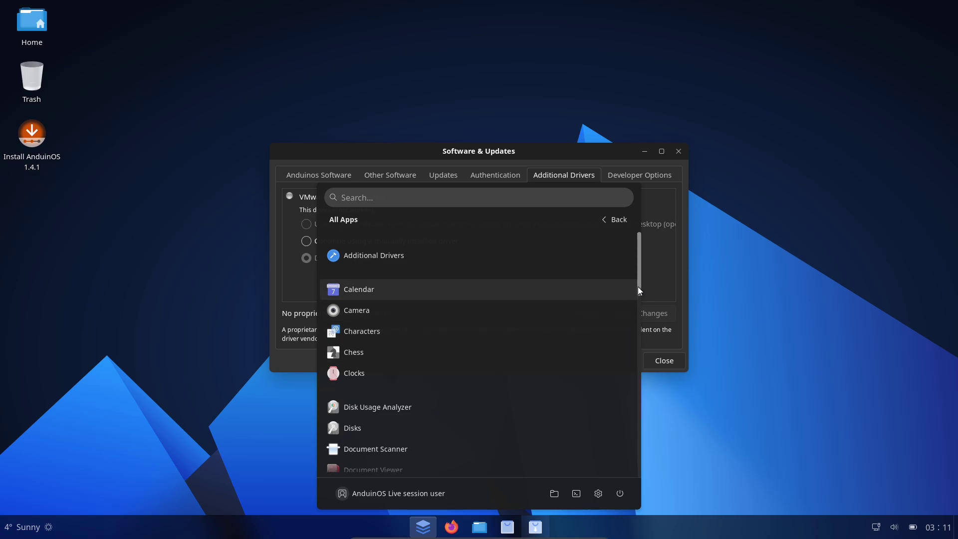
pyautogui.moveTo(638, 287); pyautogui.dragTo(456, 337)
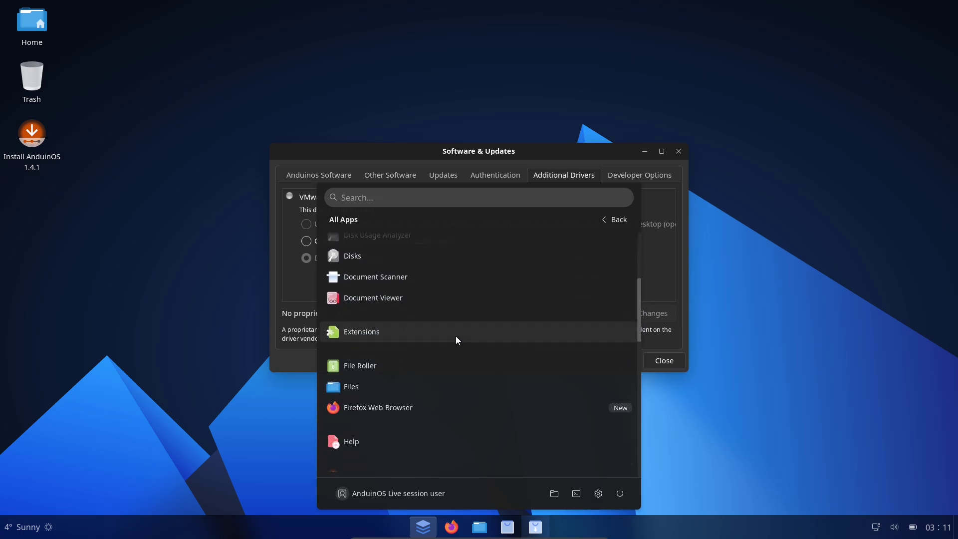
pyautogui.click(454, 337)
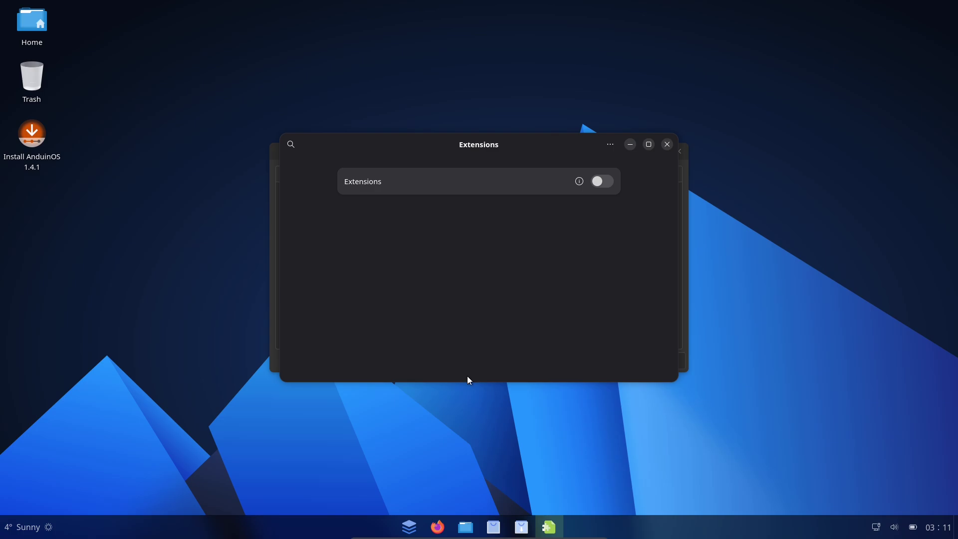
pyautogui.click(649, 145)
pyautogui.click(891, 11)
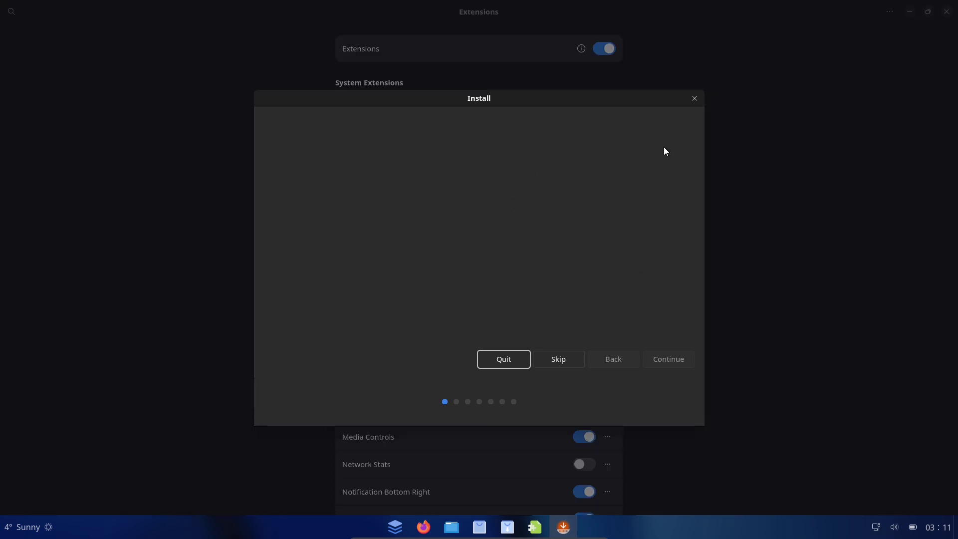
# Move the installer aside and advance past the language, keyboard layout and updates pages
pyautogui.moveTo(551, 99); pyautogui.dragTo(550, 62)
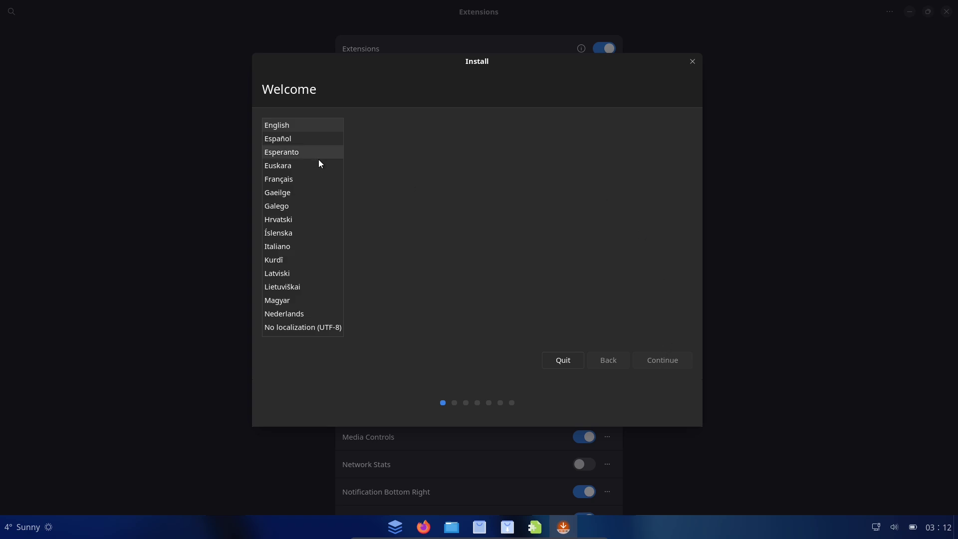
pyautogui.press('Return')
pyautogui.click(665, 360)
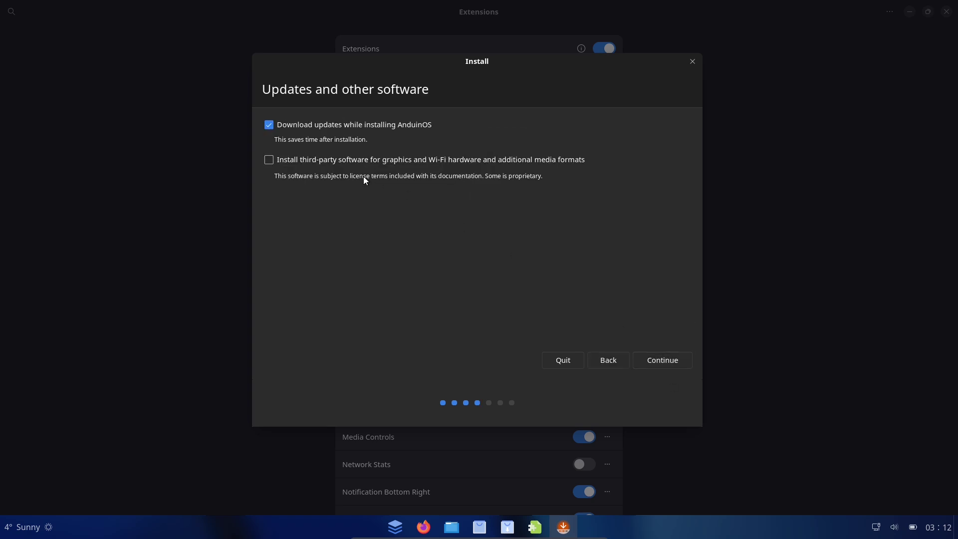
pyautogui.click(642, 359)
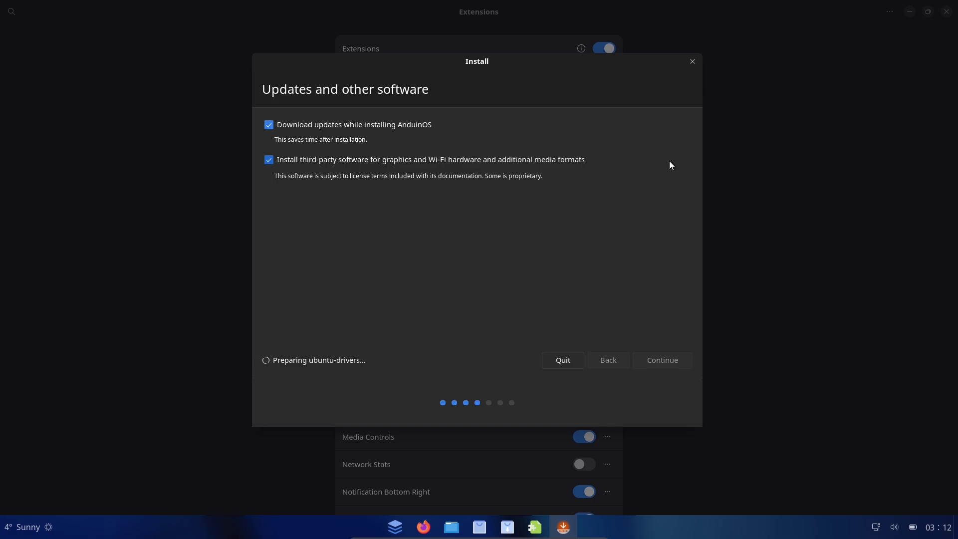
# Dismiss the Extensions about details, scroll the extension list, and close Extensions
pyautogui.click(812, 183)
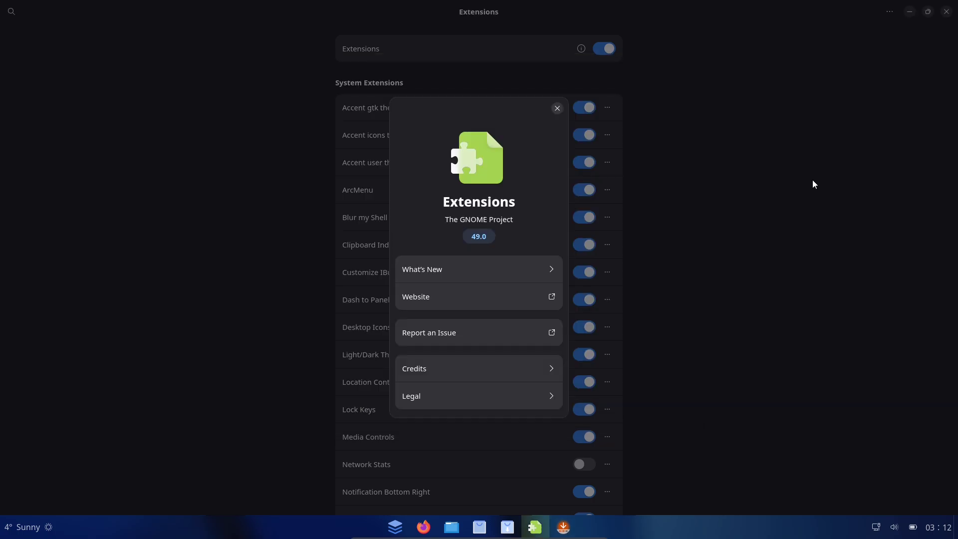
pyautogui.click(567, 110)
pyautogui.scroll(-5, 957, 239)
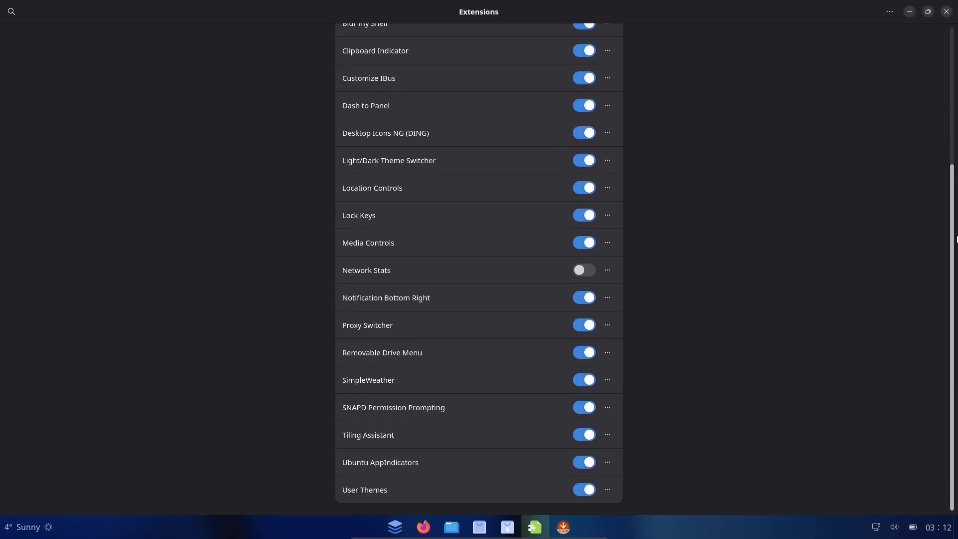
pyautogui.scroll(5, 948, 69)
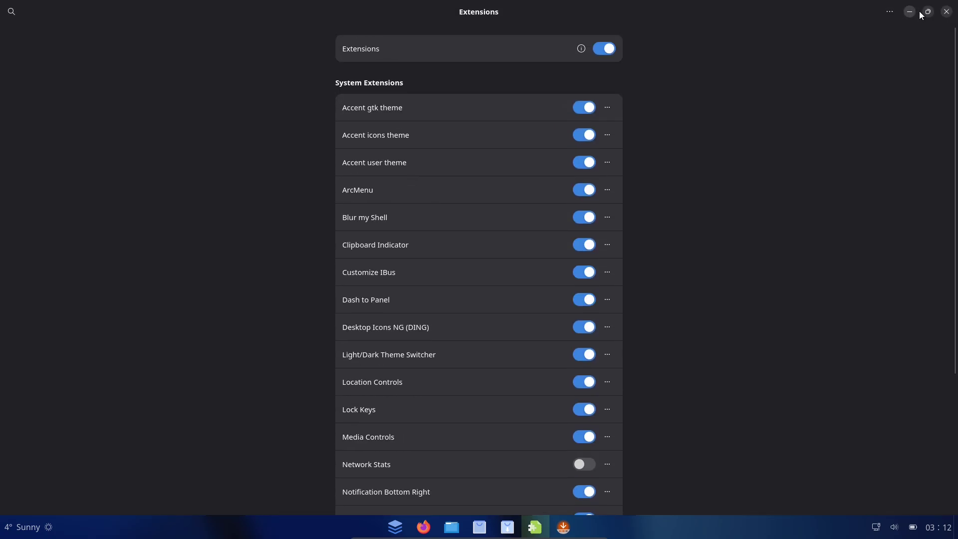
pyautogui.click(945, 11)
# Cancel the installer's Advanced features dialog, then quit the installation and confirm
pyautogui.click(316, 166)
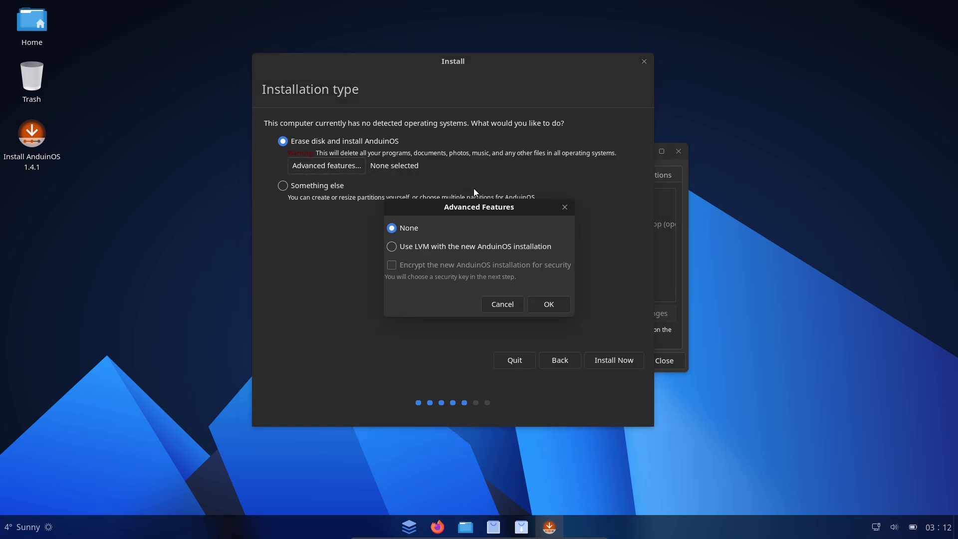
pyautogui.click(500, 305)
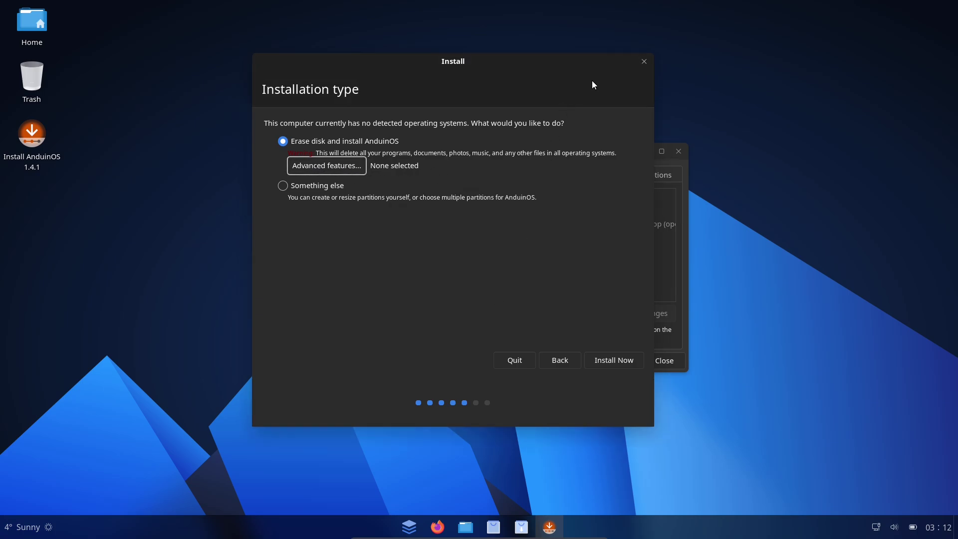
pyautogui.click(641, 65)
pyautogui.click(548, 260)
# Browse Software & Updates' developer options, AnduinOS sources and download server list, then close it
pyautogui.click(654, 172)
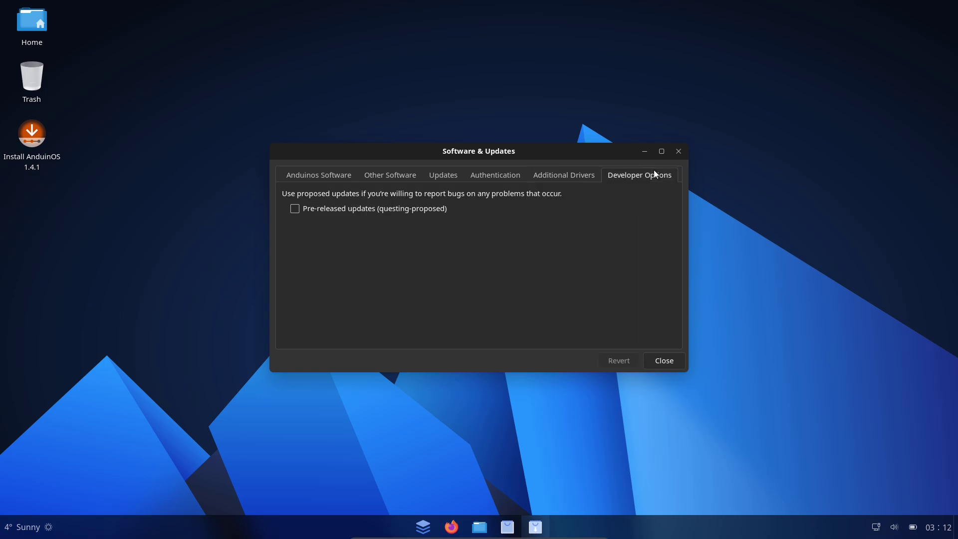
pyautogui.click(314, 173)
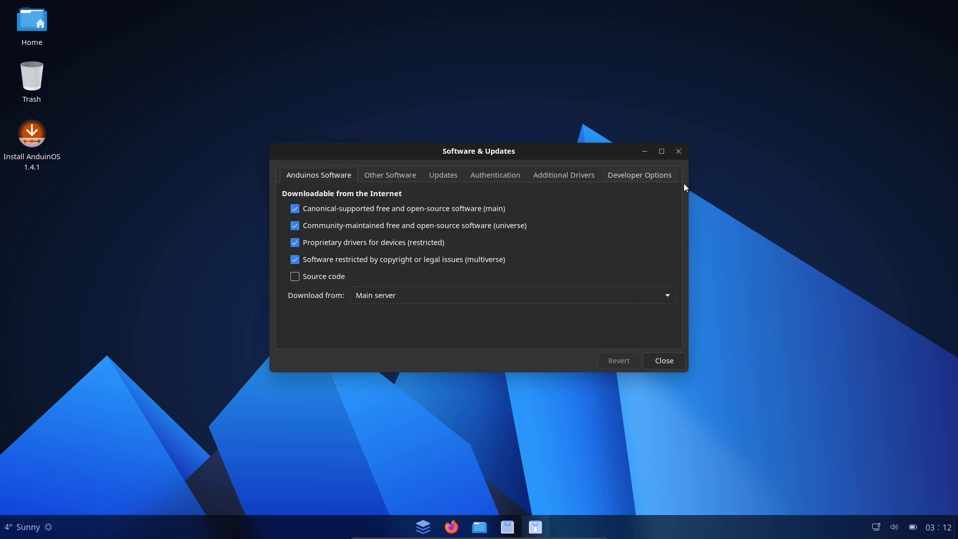
pyautogui.click(596, 292)
pyautogui.click(677, 152)
pyautogui.click(677, 152)
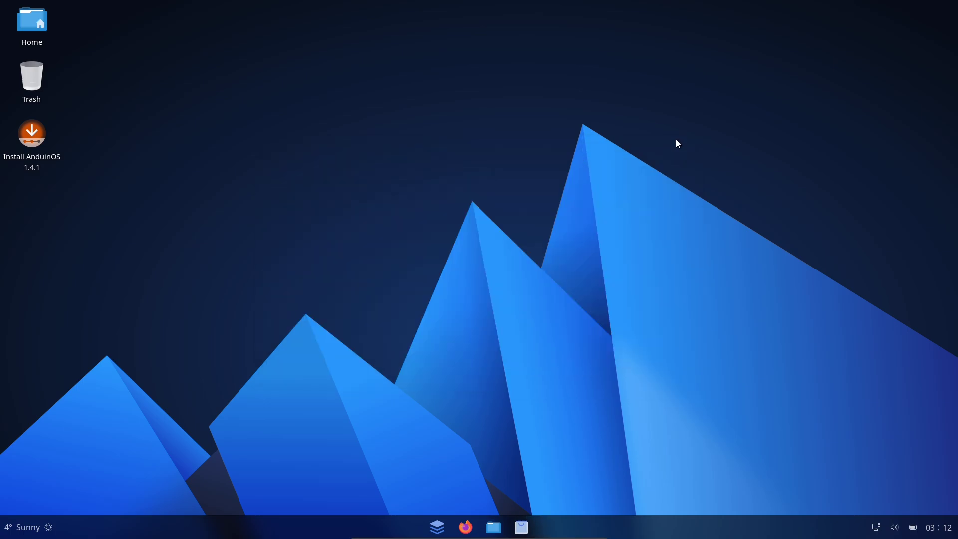
# Show All Apps in the launcher and scroll from Additional Drivers down to Weather
pyautogui.click(438, 527)
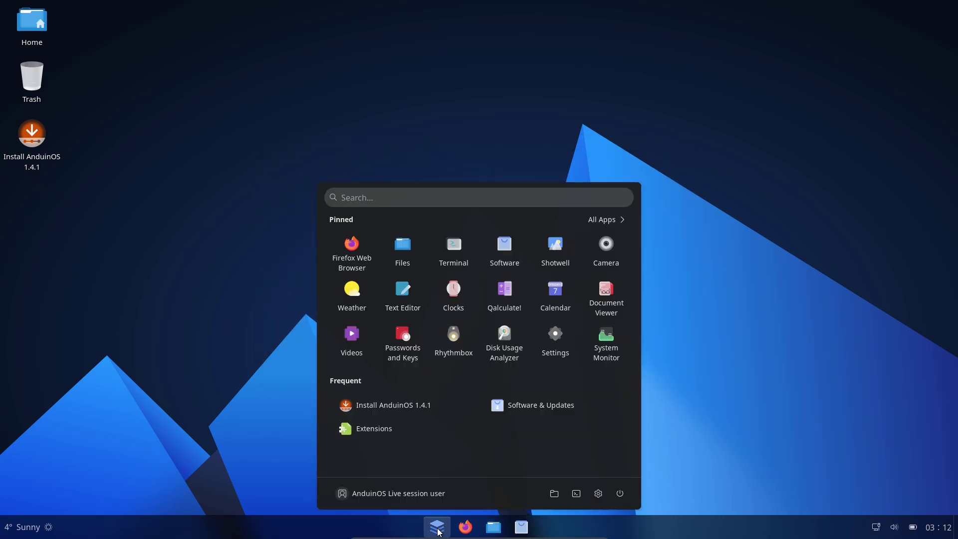
pyautogui.click(605, 220)
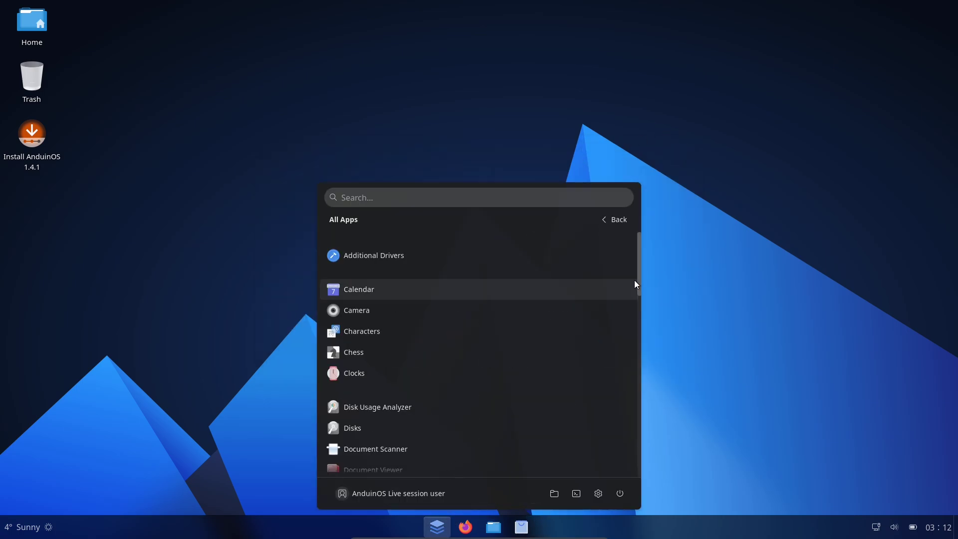
pyautogui.moveTo(641, 288); pyautogui.dragTo(642, 481)
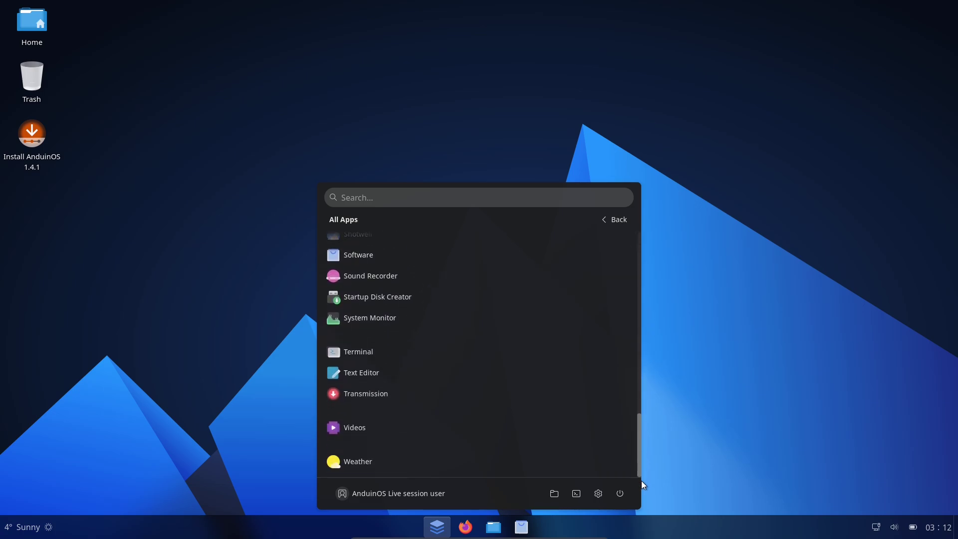
# View the About Files details, then choose Change Background… from the desktop's right-click menu
pyautogui.rightClick(709, 243)
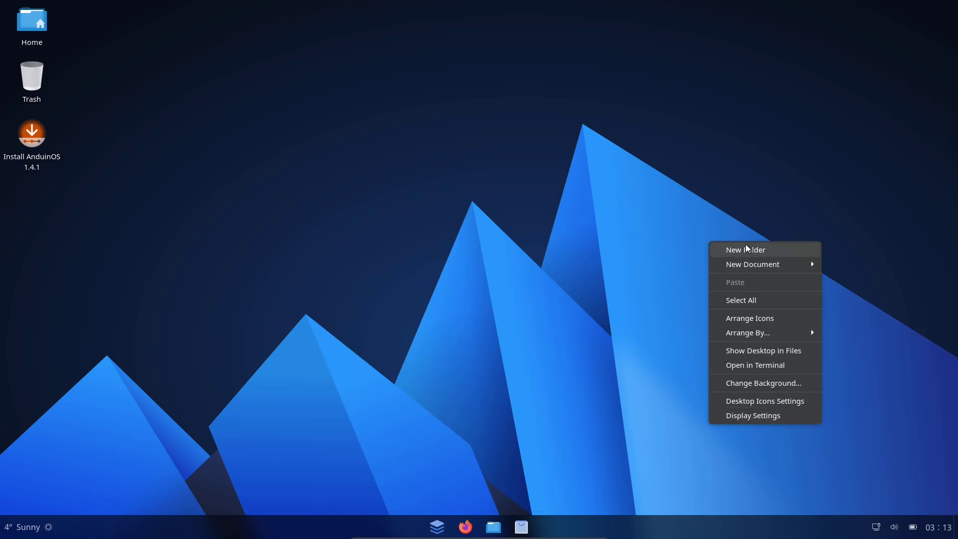
pyautogui.click(532, 453)
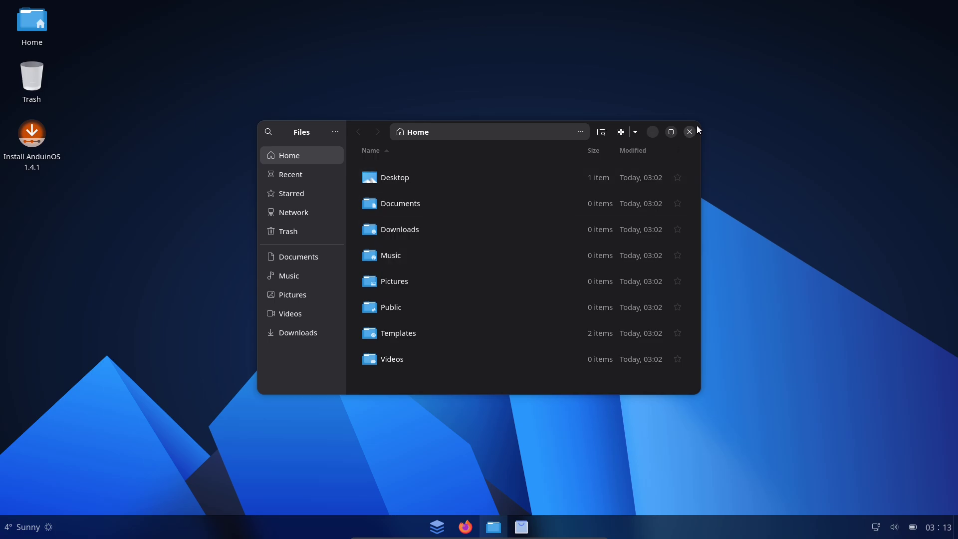
pyautogui.click(335, 132)
pyautogui.click(335, 284)
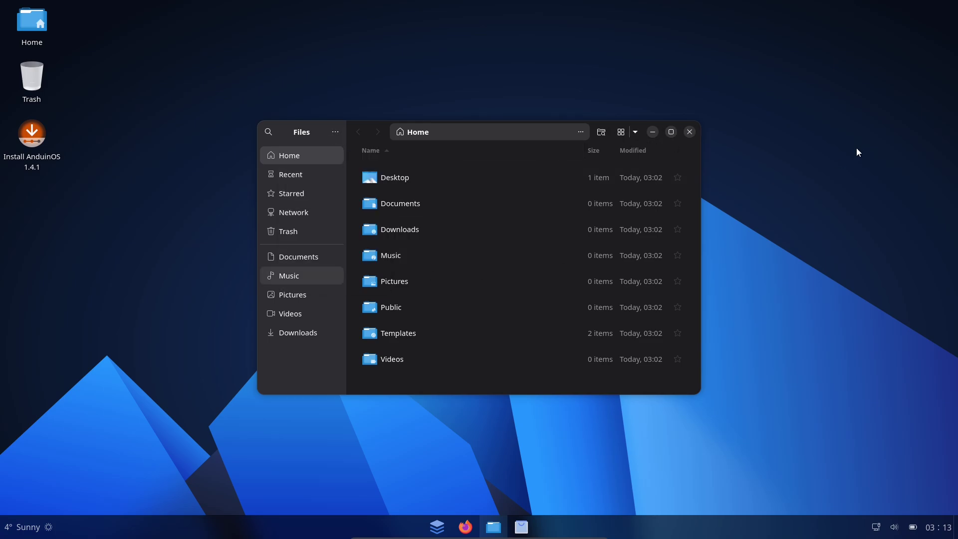
pyautogui.rightClick(859, 148)
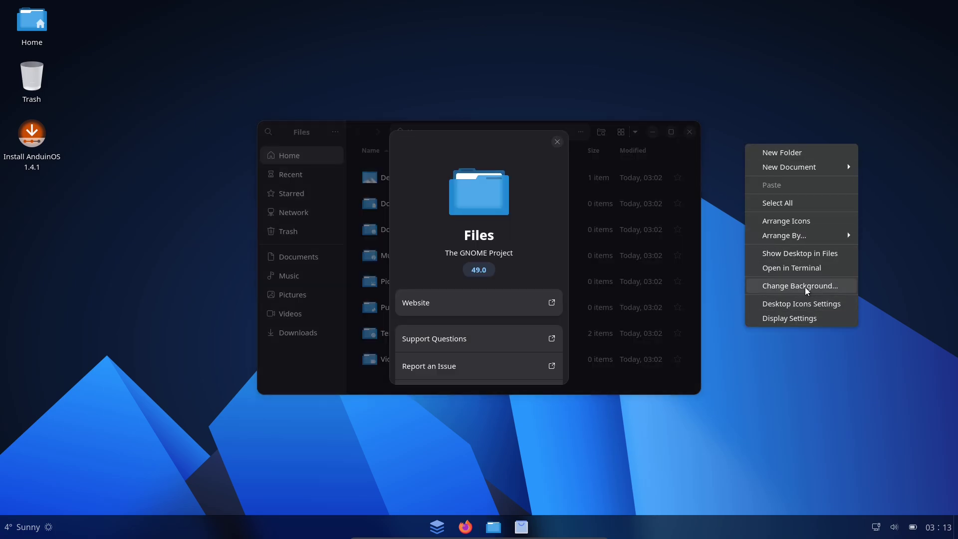
pyautogui.click(808, 285)
# Switch Appearance to the light Default style and maximize the Settings window
pyautogui.click(555, 143)
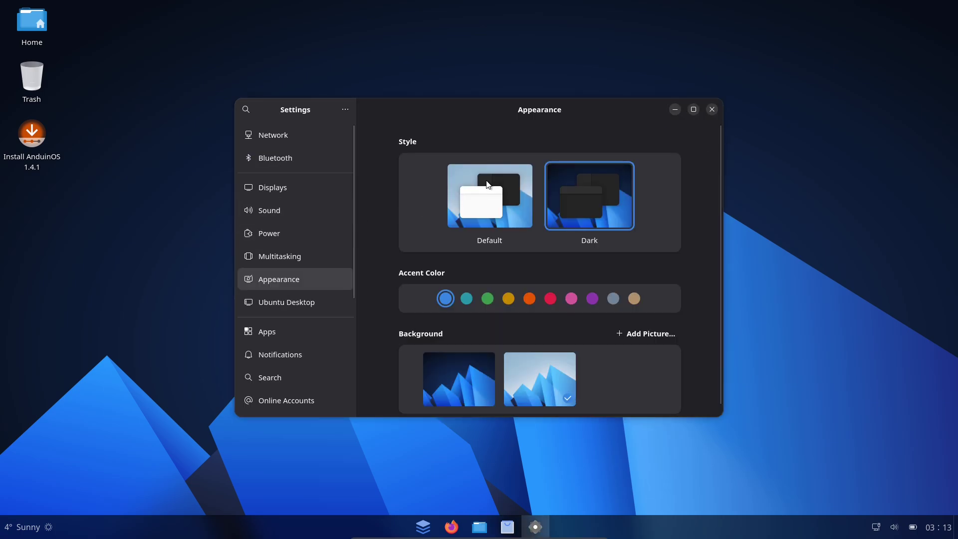
pyautogui.click(489, 184)
pyautogui.click(694, 109)
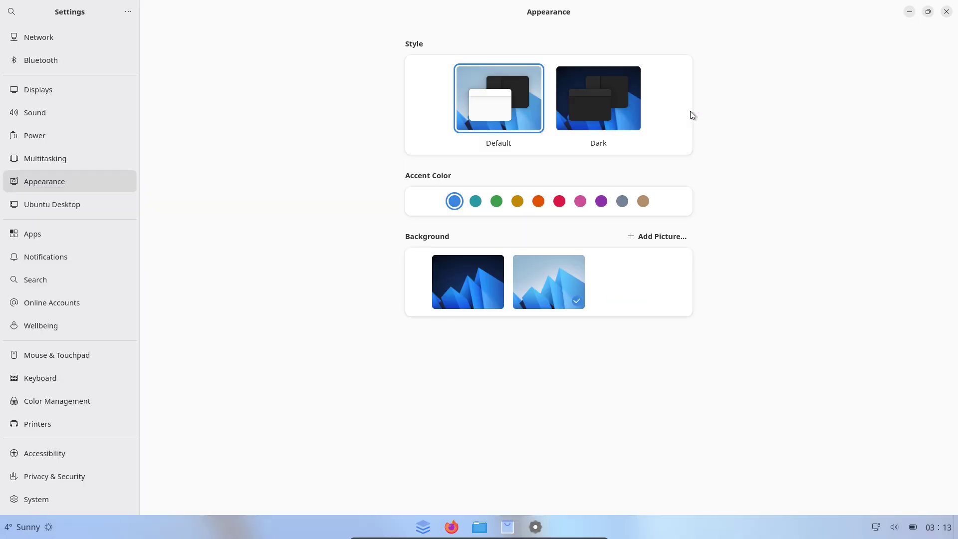
# Look through Wellbeing, System, Privacy & Security, Multitasking and Ubuntu Desktop pages, then close Settings
pyautogui.click(71, 331)
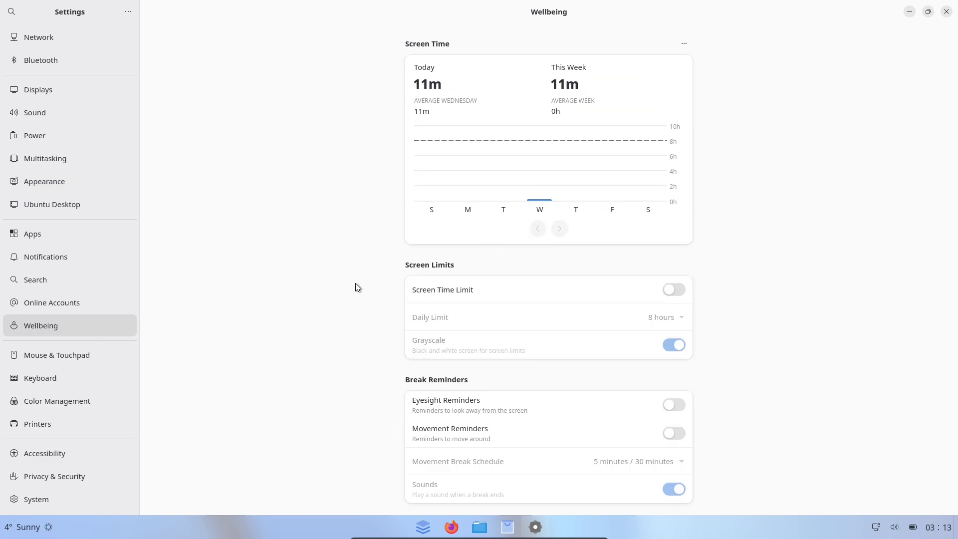
pyautogui.click(58, 503)
pyautogui.click(61, 479)
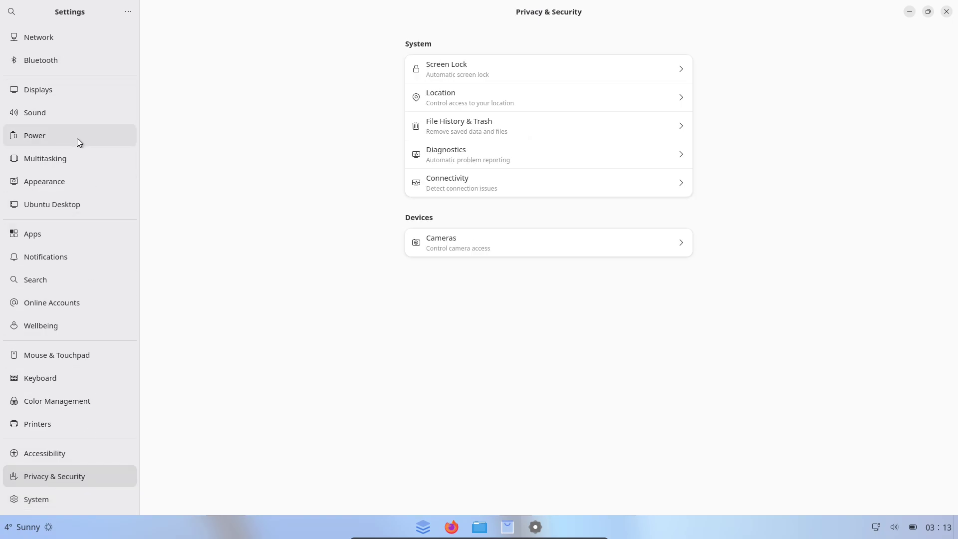
pyautogui.click(77, 158)
pyautogui.click(80, 181)
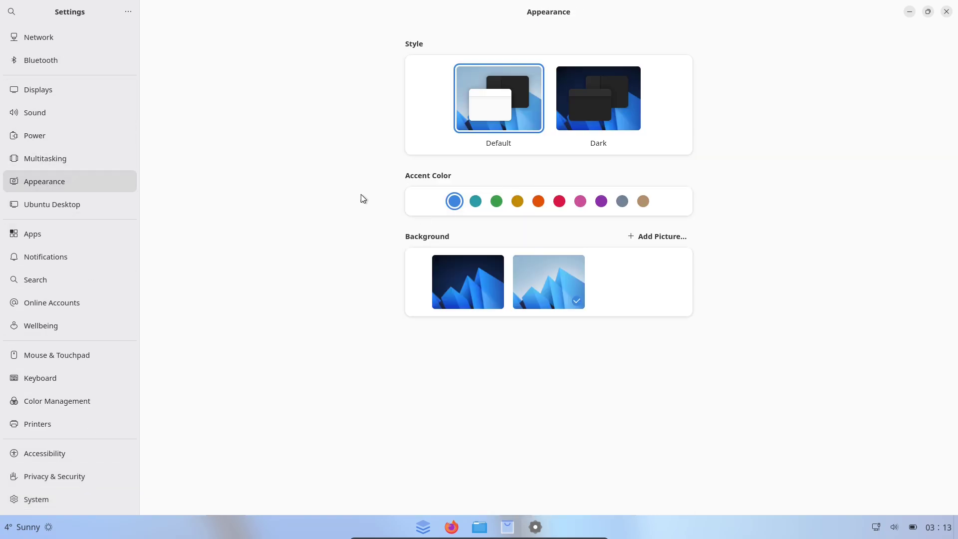
pyautogui.click(92, 205)
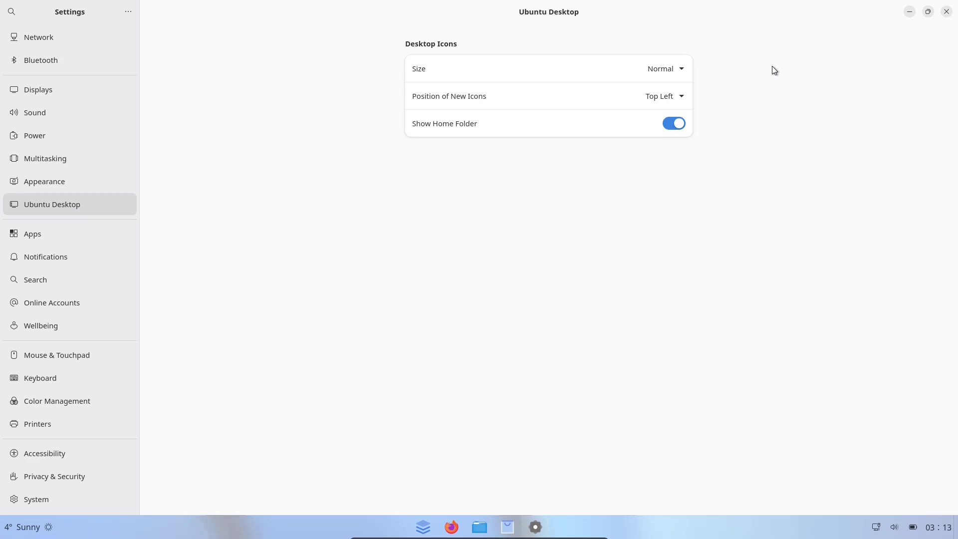
pyautogui.click(948, 12)
# Close Files and choose Log Out… from the quick settings power menu
pyautogui.click(689, 133)
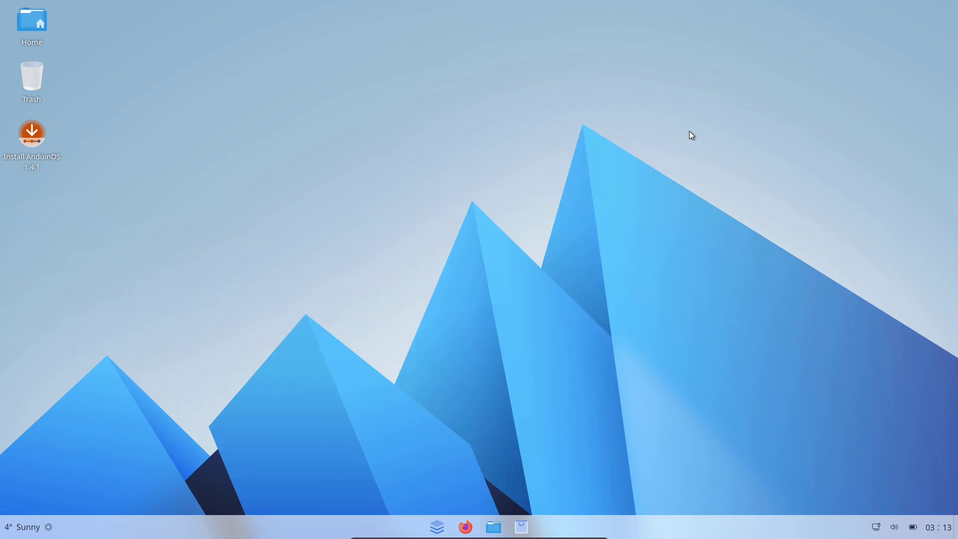
pyautogui.click(920, 529)
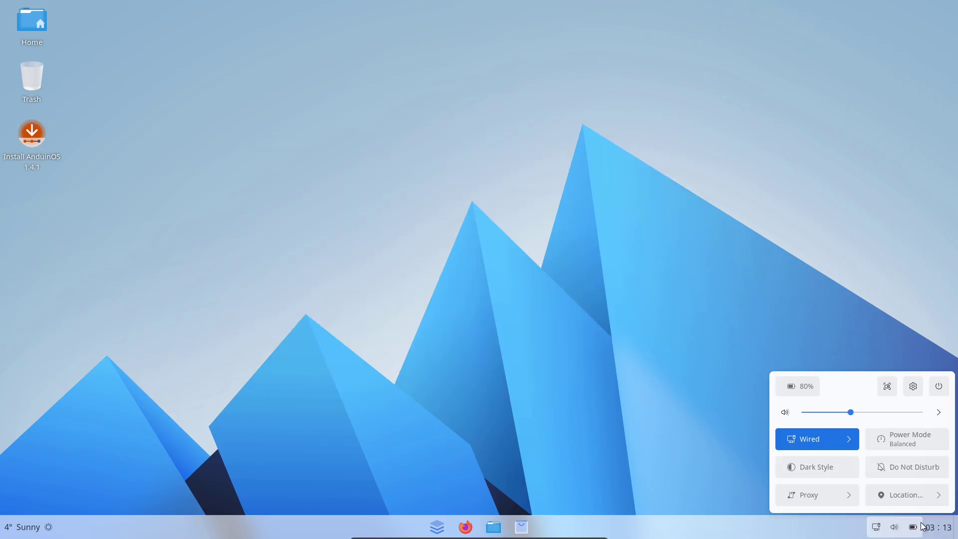
pyautogui.click(939, 387)
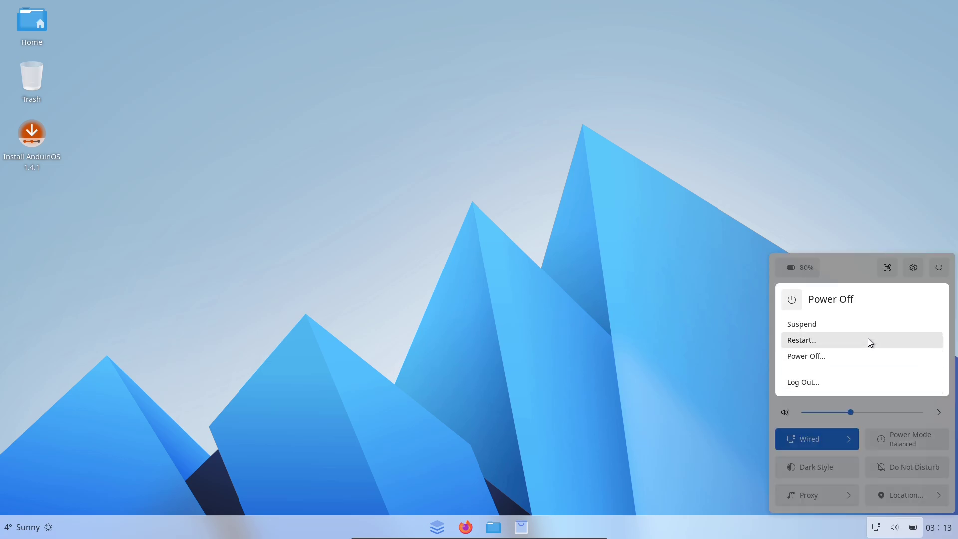
pyautogui.click(829, 383)
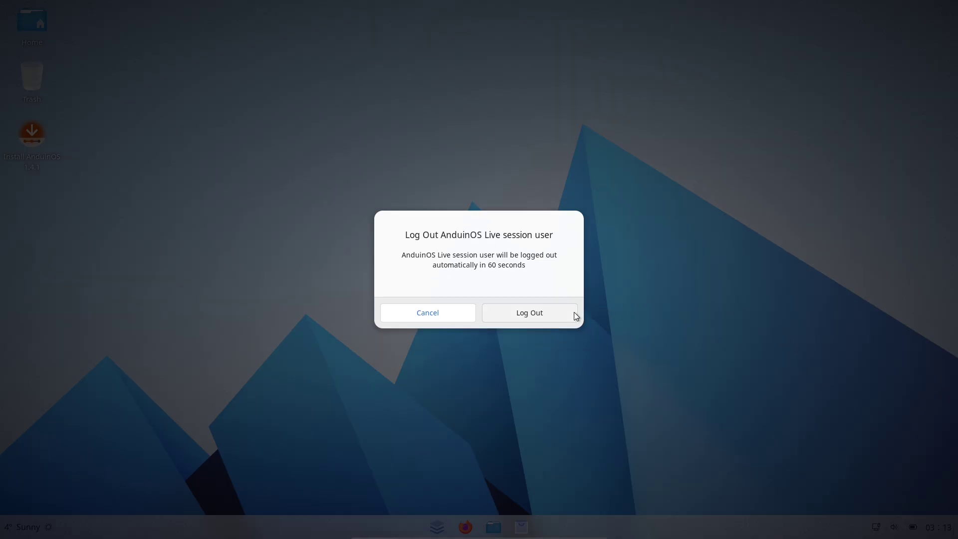